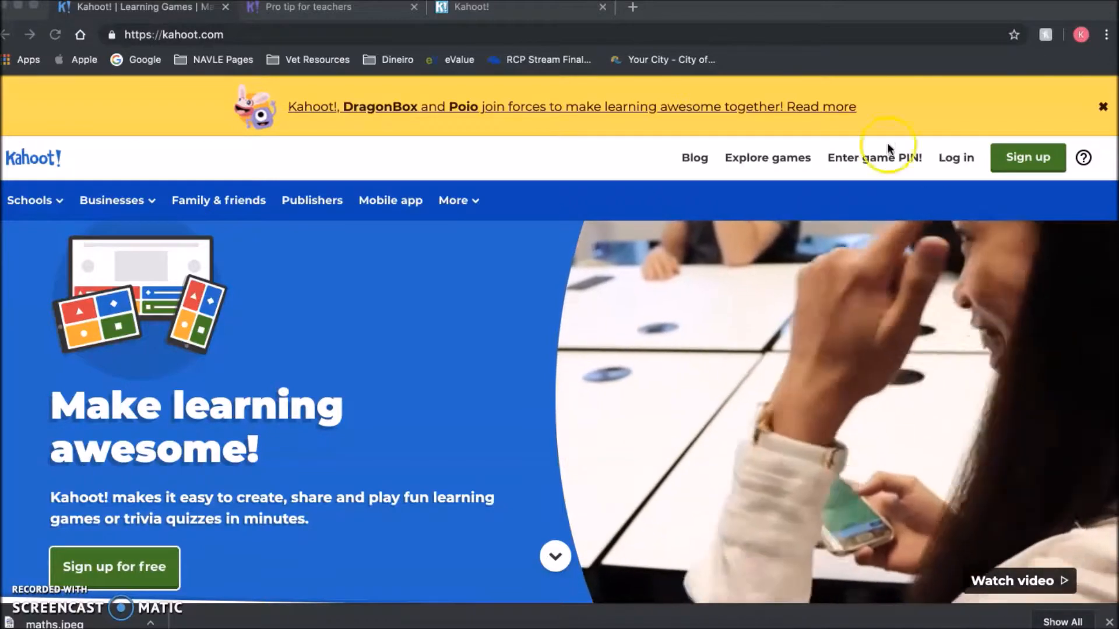
# - View the Pro tip page, close the chat assistant, and decline the upgrade to continue for free
pyautogui.click(340, 16)
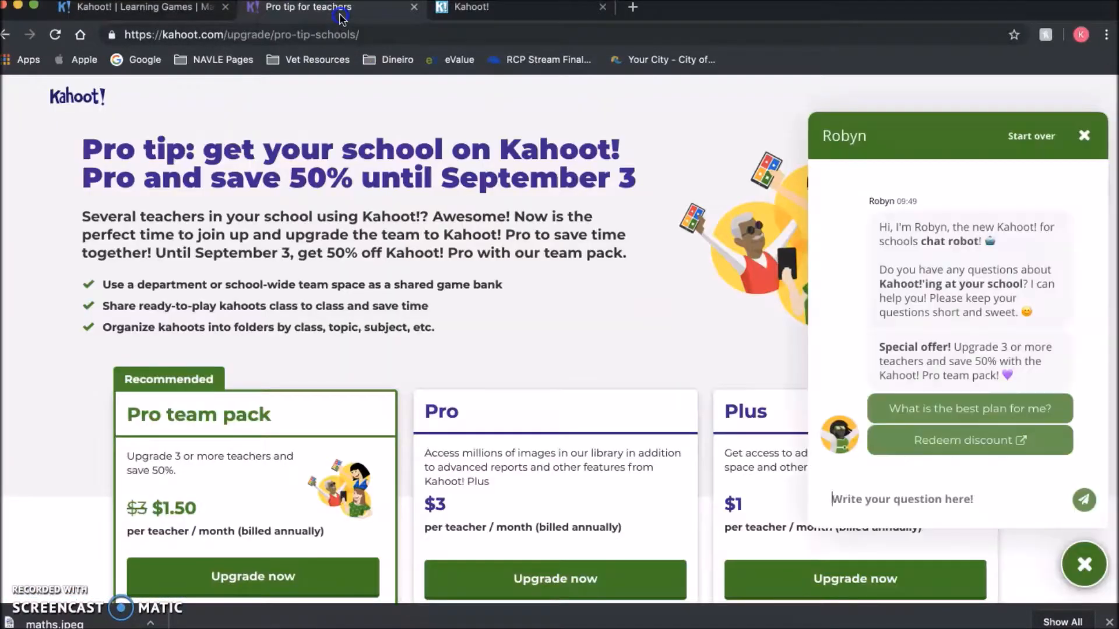
pyautogui.click(1084, 136)
pyautogui.scroll(-6, 583, 307)
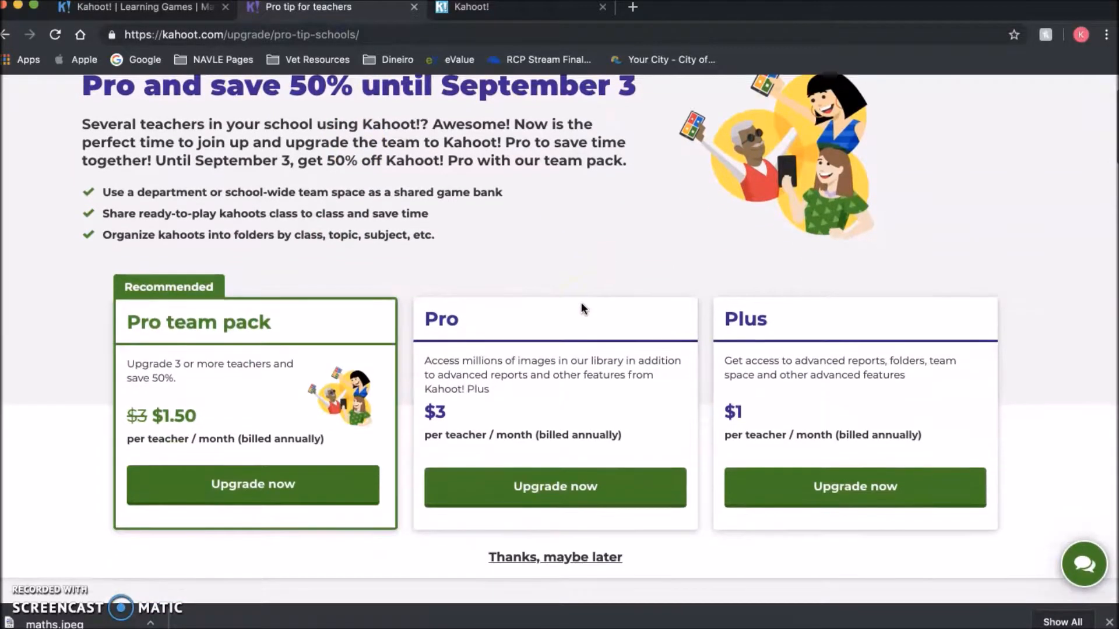
pyautogui.scroll(-2, 582, 302)
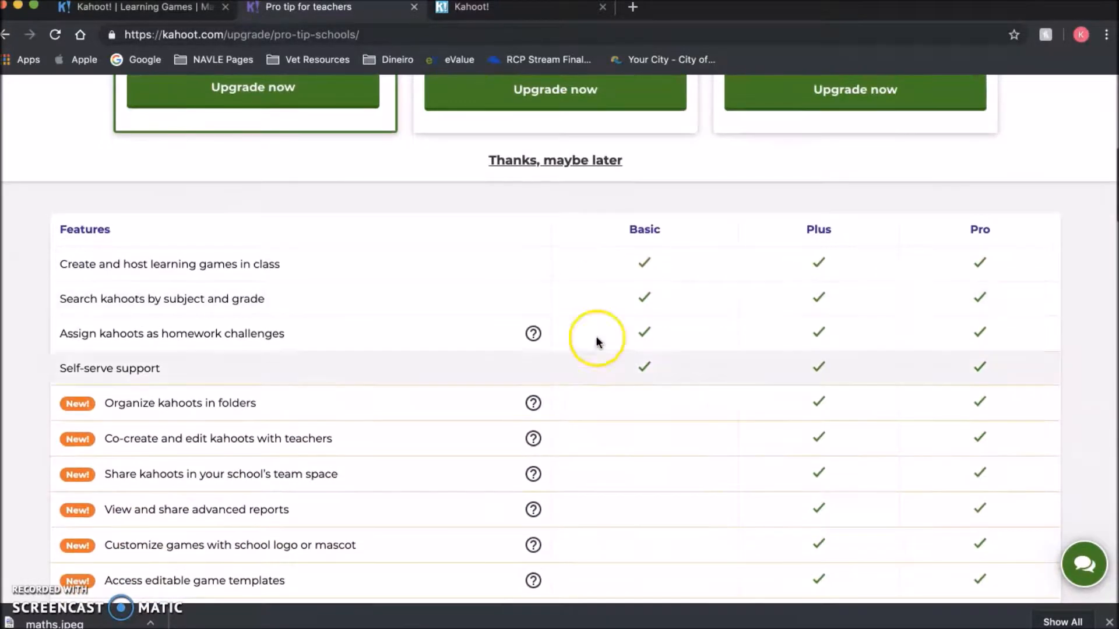
pyautogui.scroll(2, 670, 327)
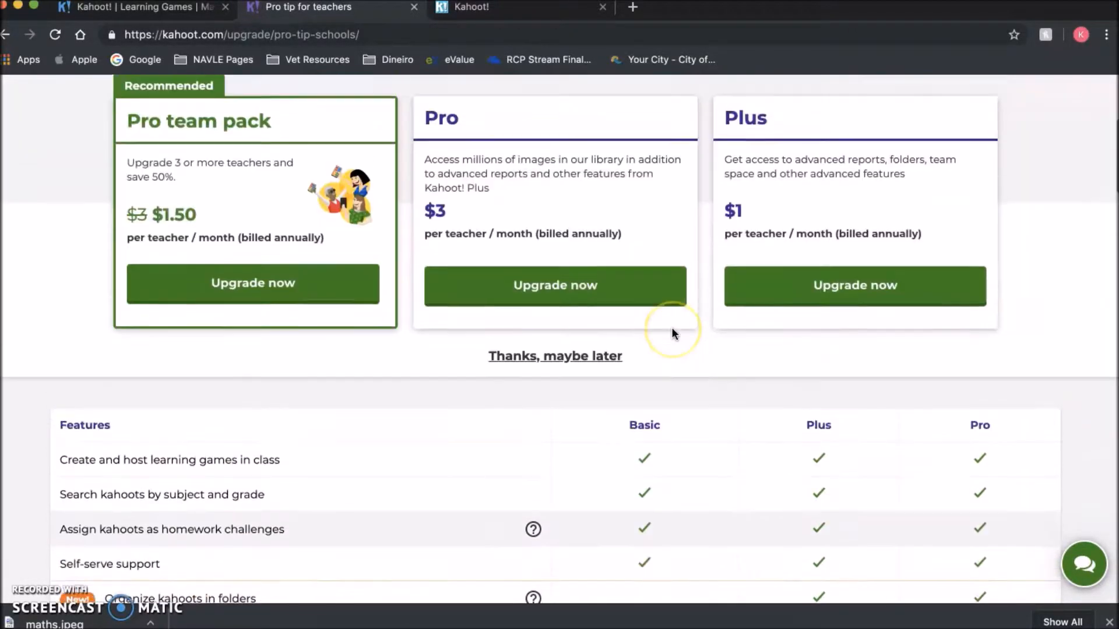
pyautogui.scroll(-9, 671, 327)
pyautogui.click(640, 347)
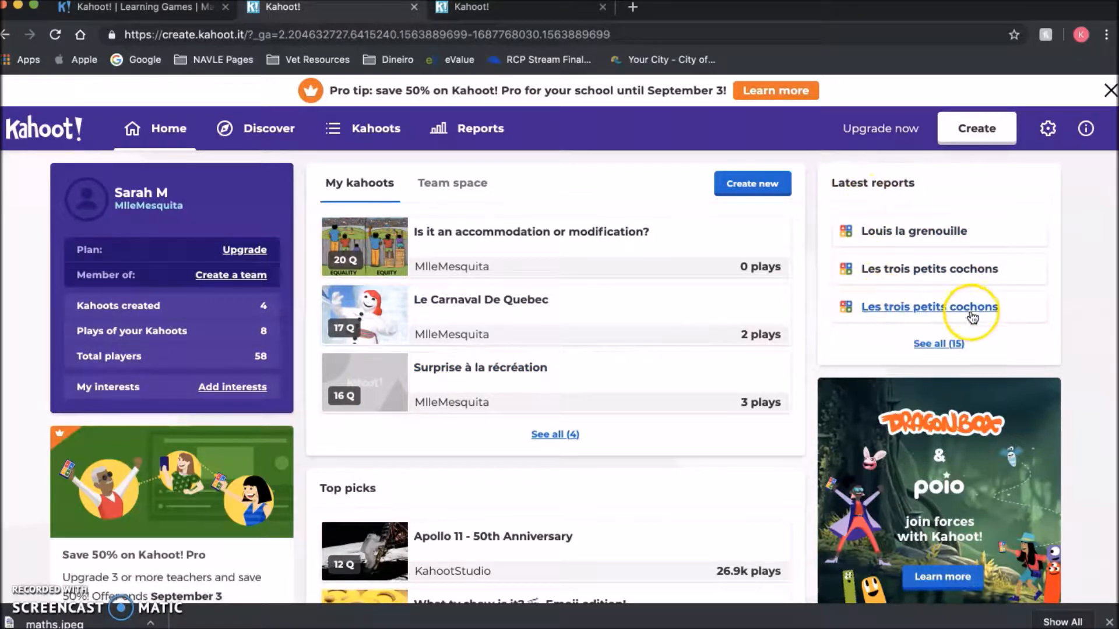
# - Scroll the home dashboard, then start creating a new kahoot from the Create button
pyautogui.scroll(-4, 649, 390)
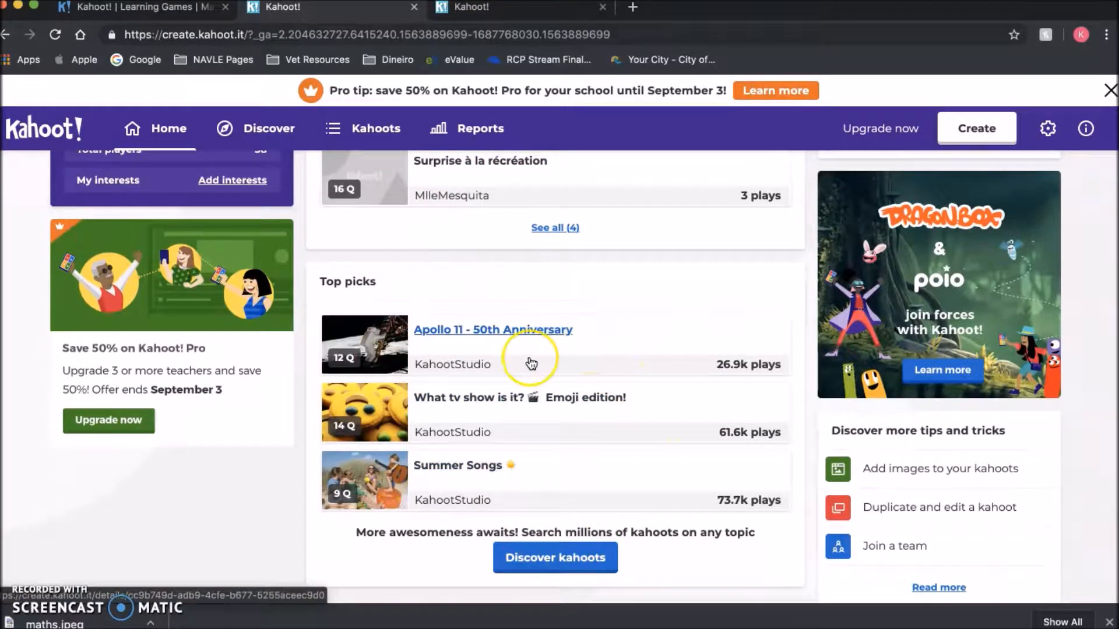
pyautogui.scroll(-2, 526, 362)
pyautogui.scroll(6, 529, 362)
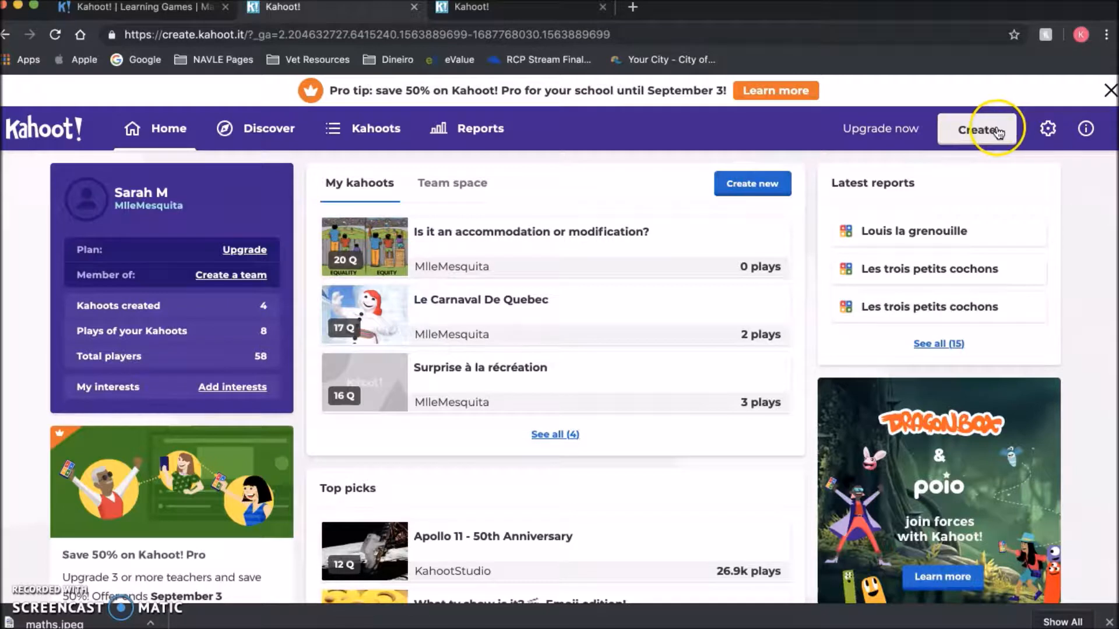
pyautogui.click(770, 185)
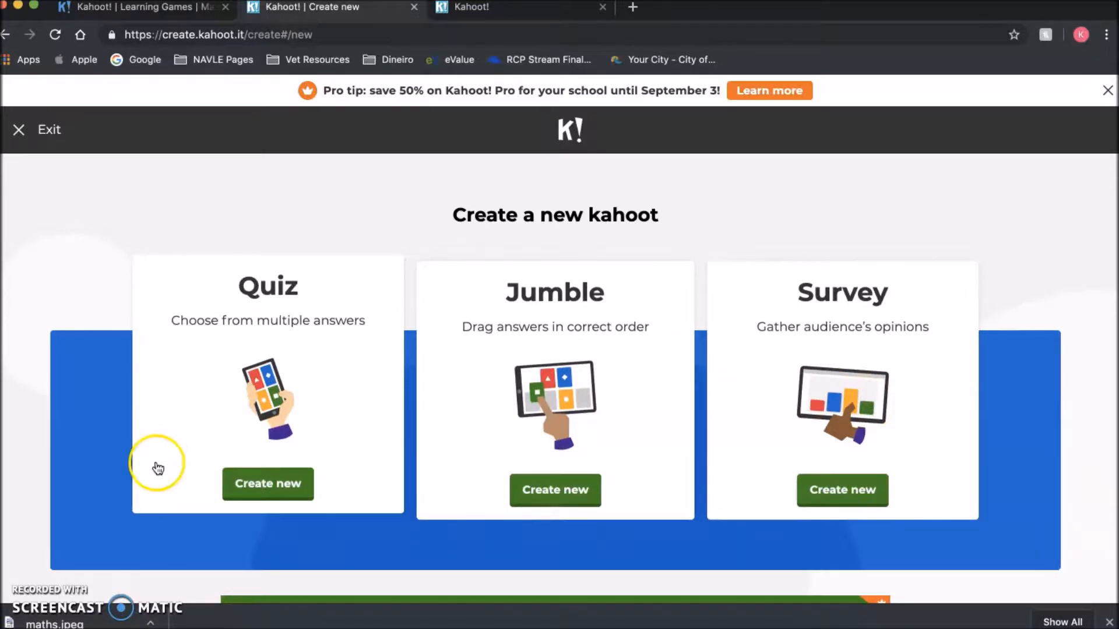
# - Start a new quiz titled Multiplication, described 'math grade 3 multiplication', with visibility kept at Everyone
pyautogui.click(300, 481)
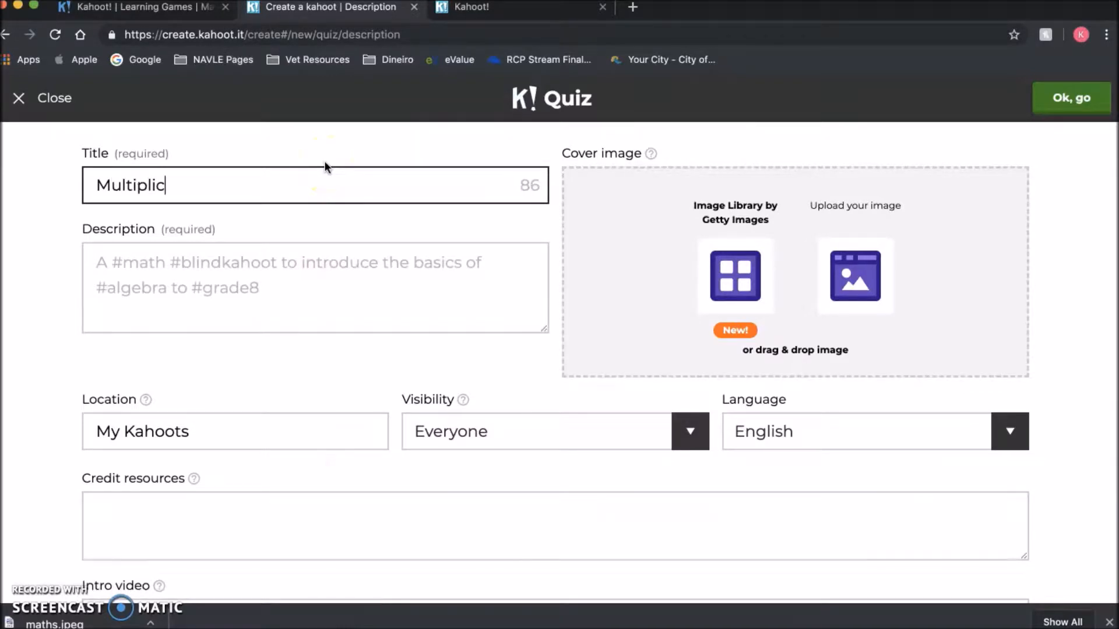
pyautogui.click(213, 296)
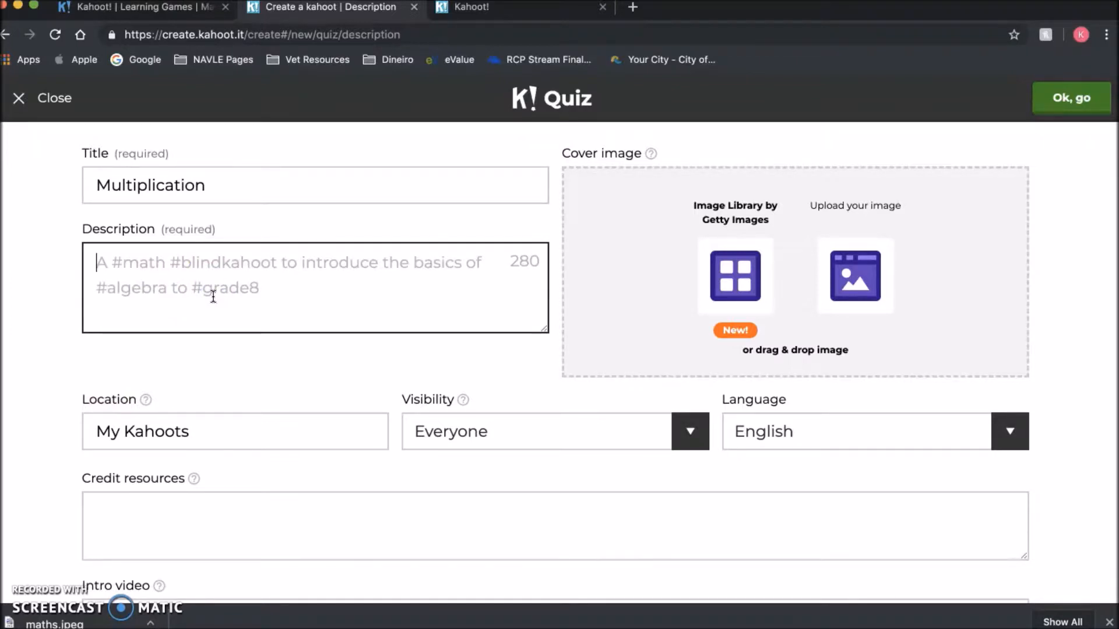
pyautogui.write('math grade 3 multiplication')
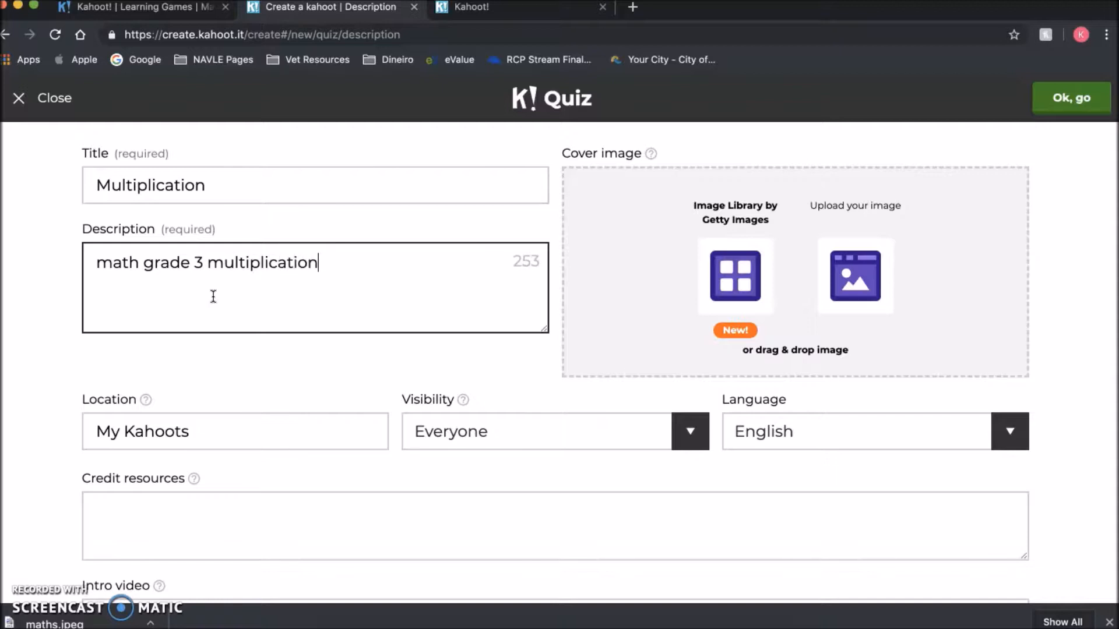
pyautogui.click(683, 433)
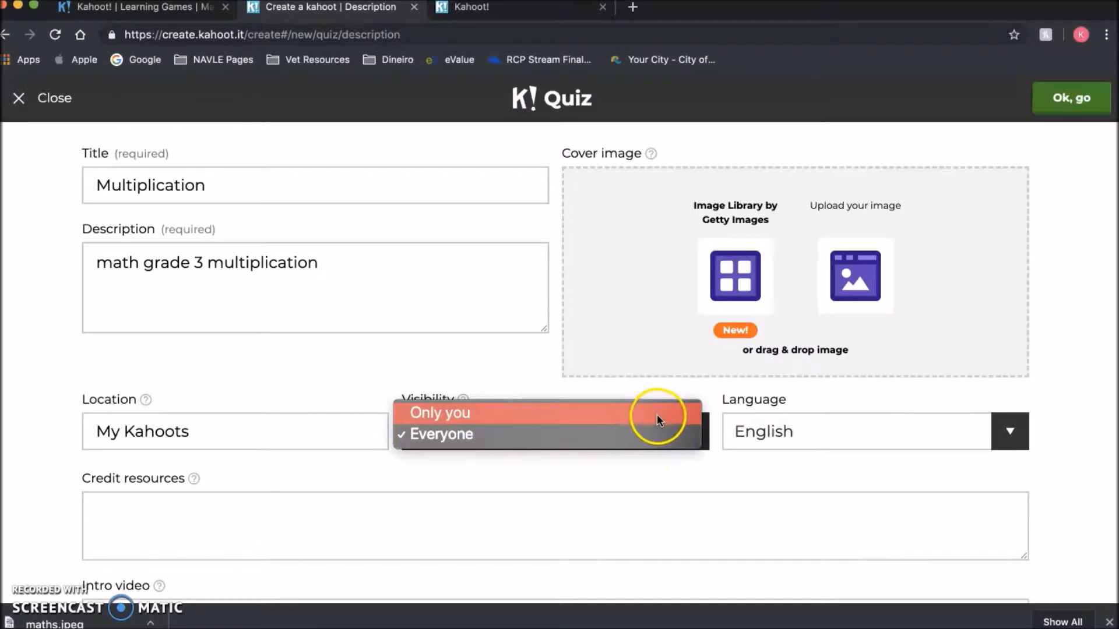
pyautogui.click(708, 459)
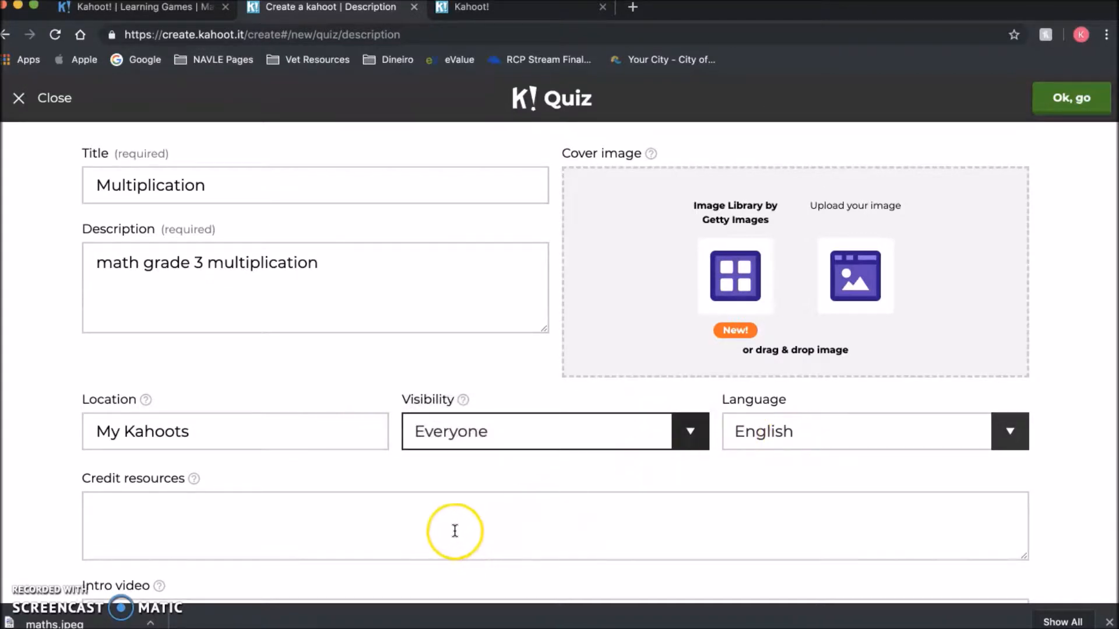
pyautogui.scroll(-1, 455, 530)
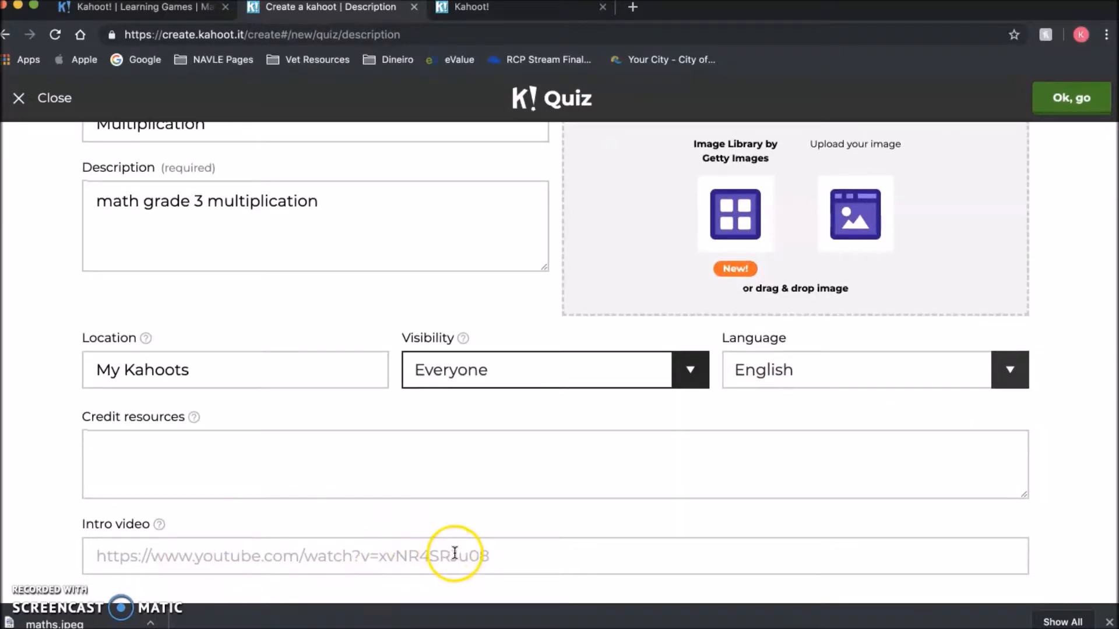
pyautogui.scroll(1, 639, 487)
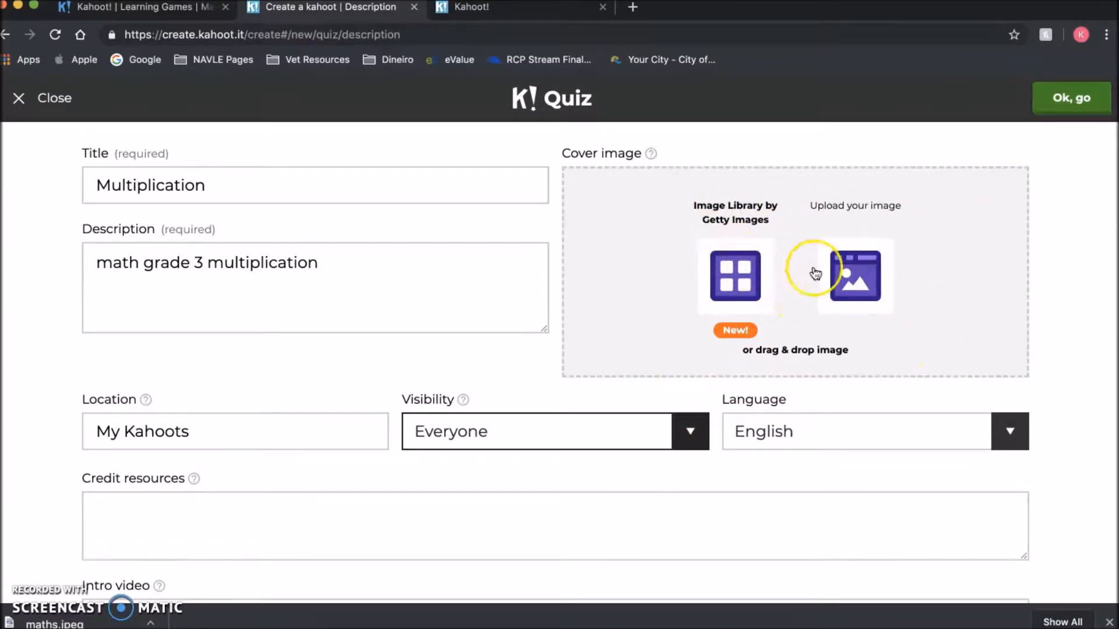
# - Upload maths.jpeg as the quiz cover image and save the quiz details
pyautogui.click(854, 275)
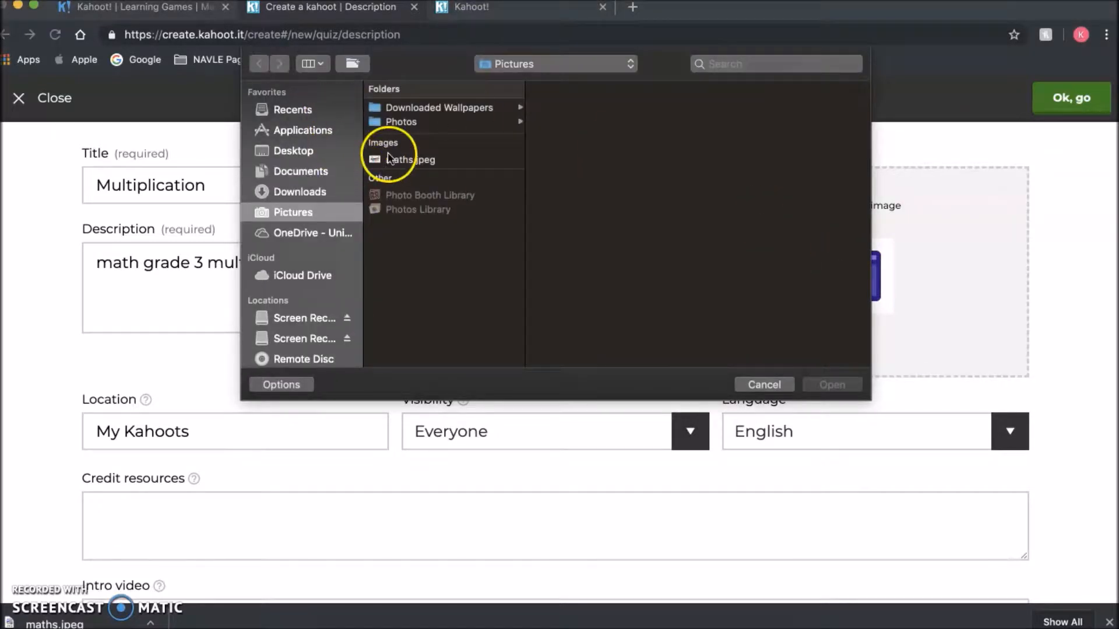
pyautogui.click(396, 160)
pyautogui.click(827, 384)
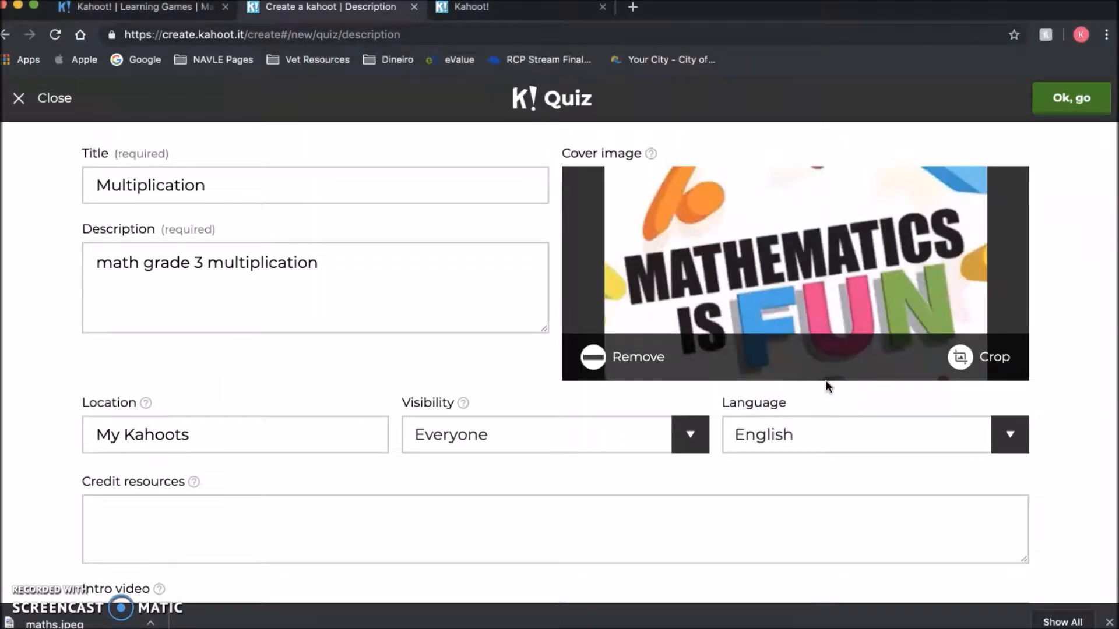
pyautogui.click(1084, 102)
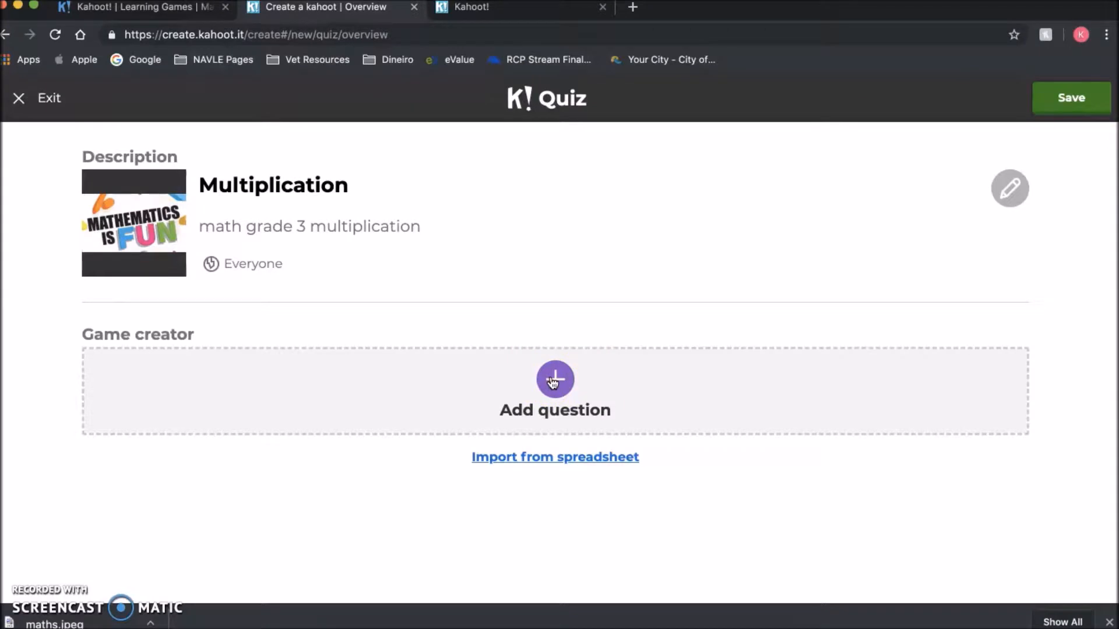
# - Add the first question '2x4' with a 60-second time limit
pyautogui.click(553, 381)
pyautogui.click(312, 175)
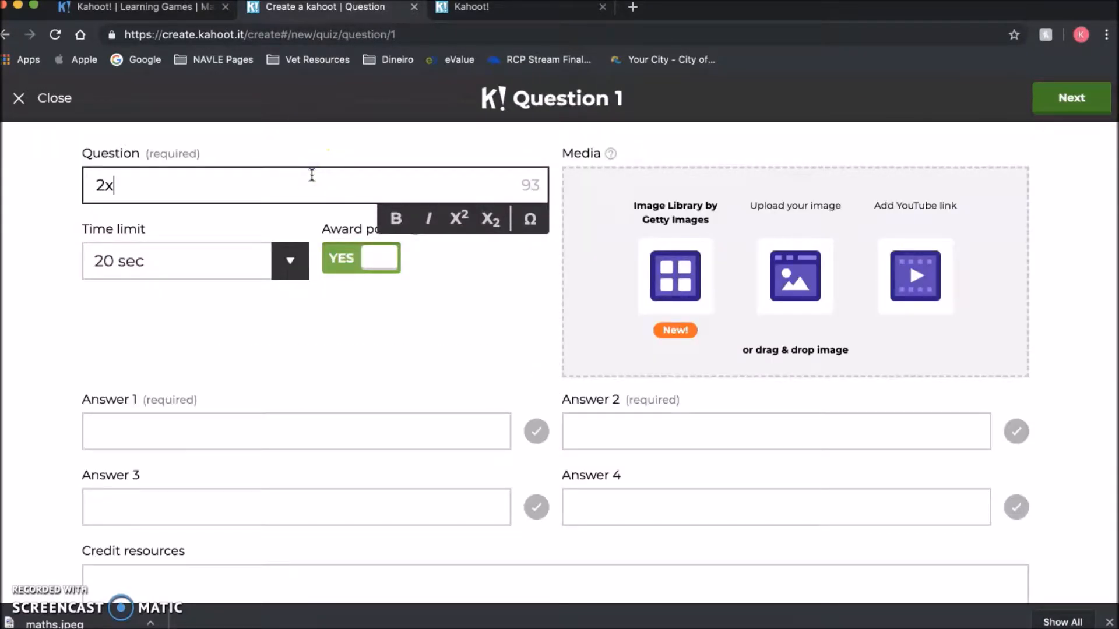
pyautogui.click(289, 269)
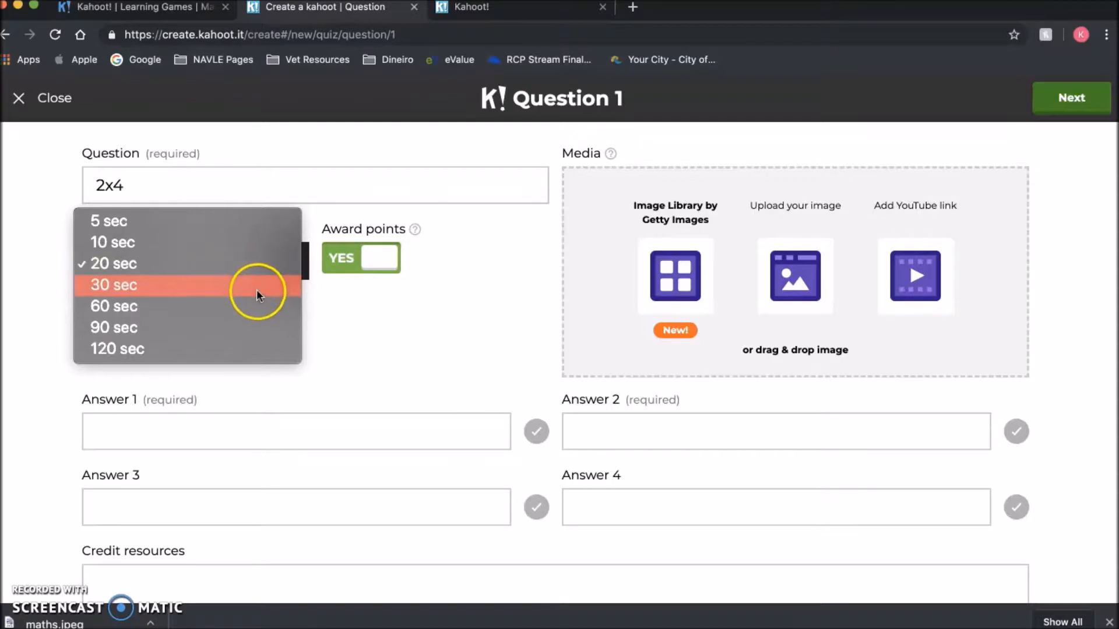
pyautogui.click(256, 304)
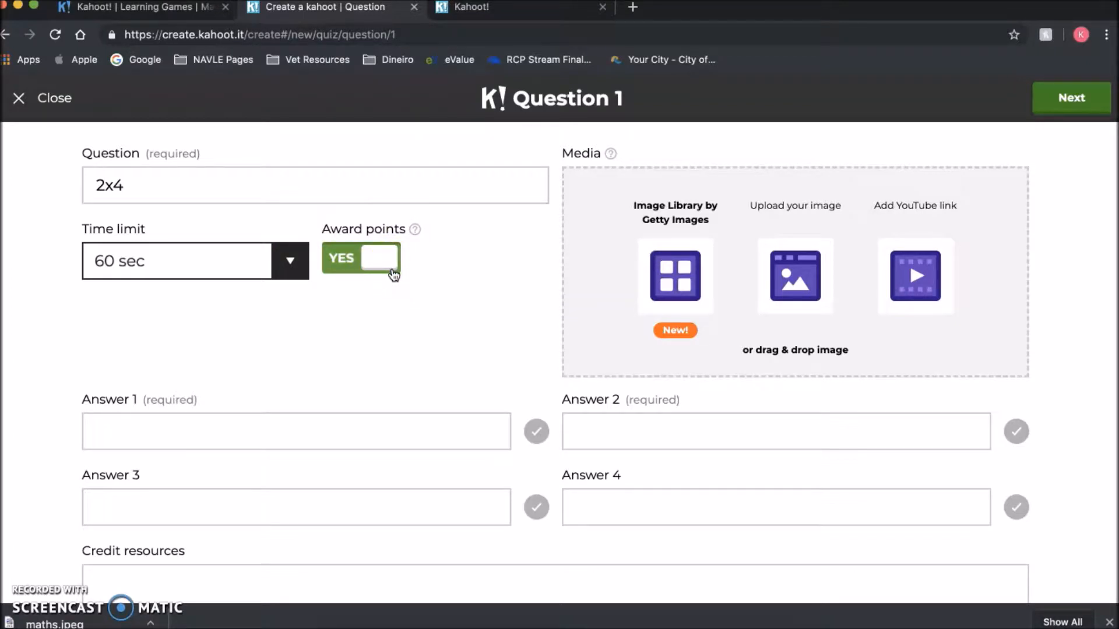
# - Enter answers 6, 8, 10 and 2, marking 8 as the correct one
pyautogui.click(283, 428)
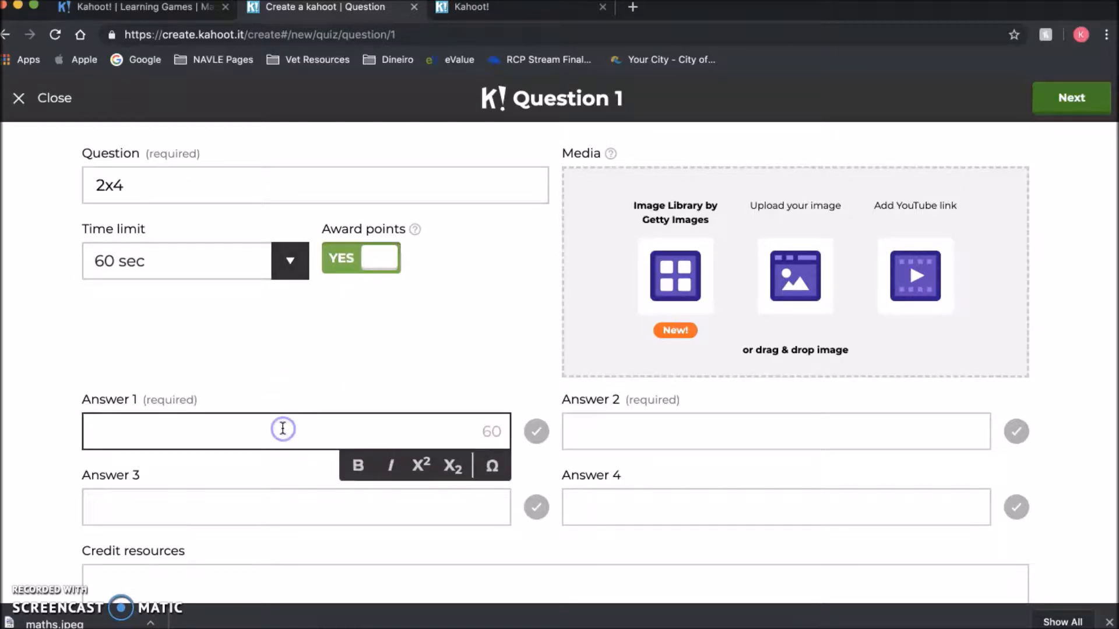
pyautogui.click(651, 429)
pyautogui.write('8')
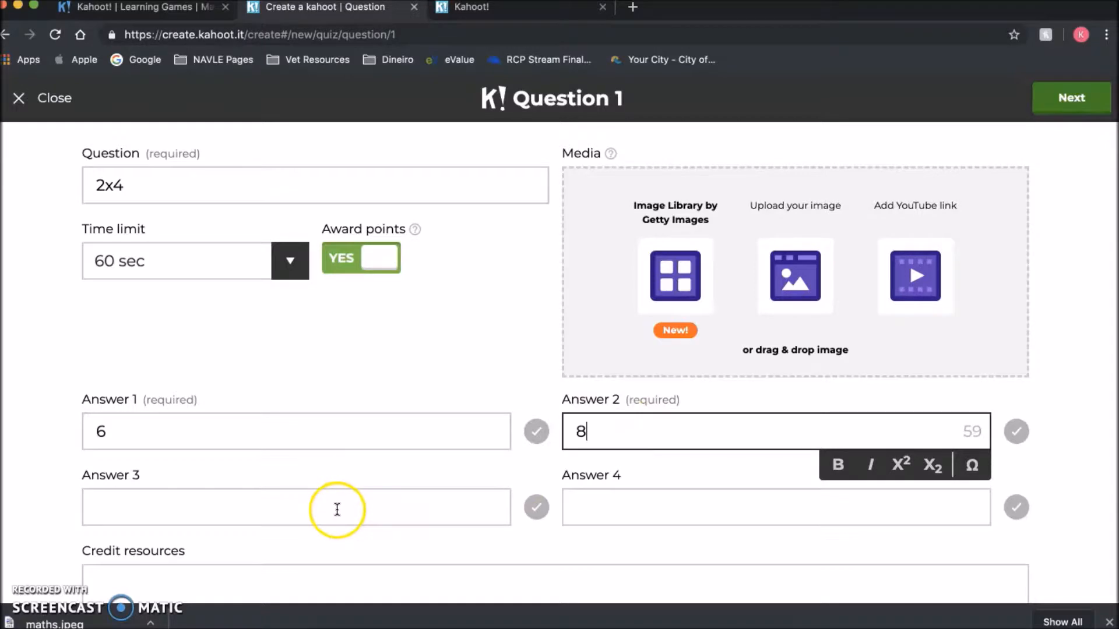
pyautogui.click(336, 509)
pyautogui.write('10')
pyautogui.click(706, 505)
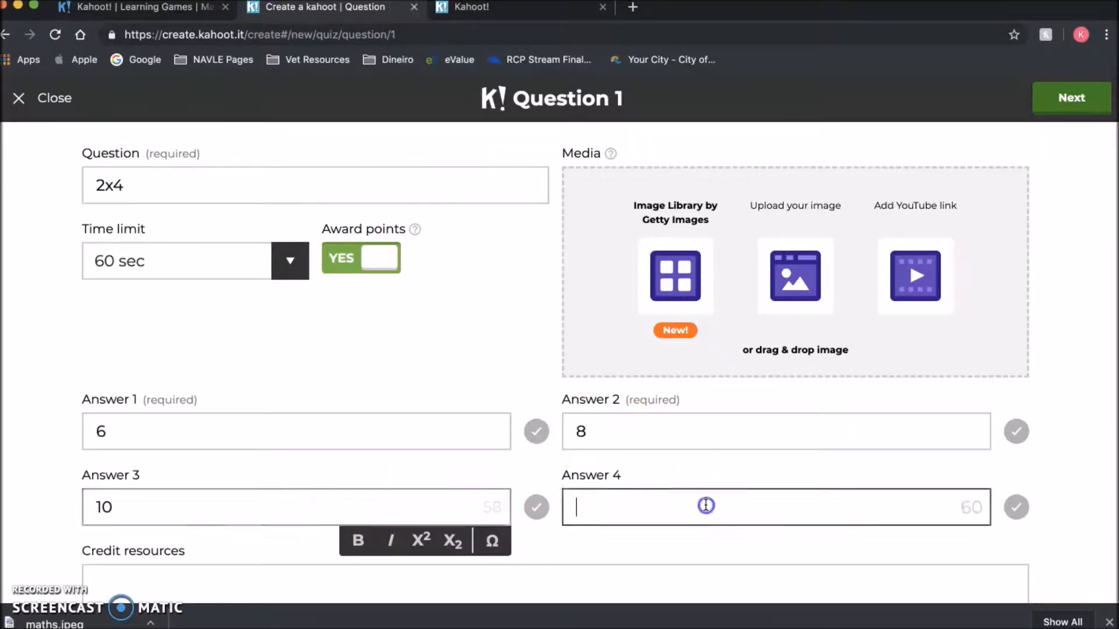
pyautogui.write('2')
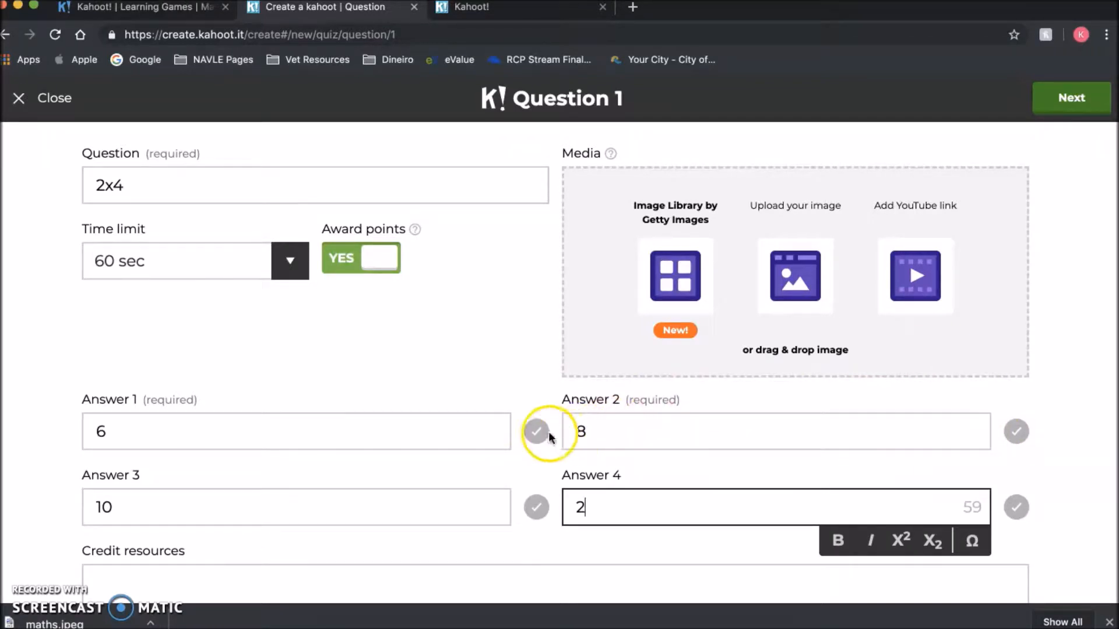
pyautogui.click(1019, 438)
# - Attach the hands-with-numbers image from the Math stock library and finish question 1
pyautogui.click(794, 344)
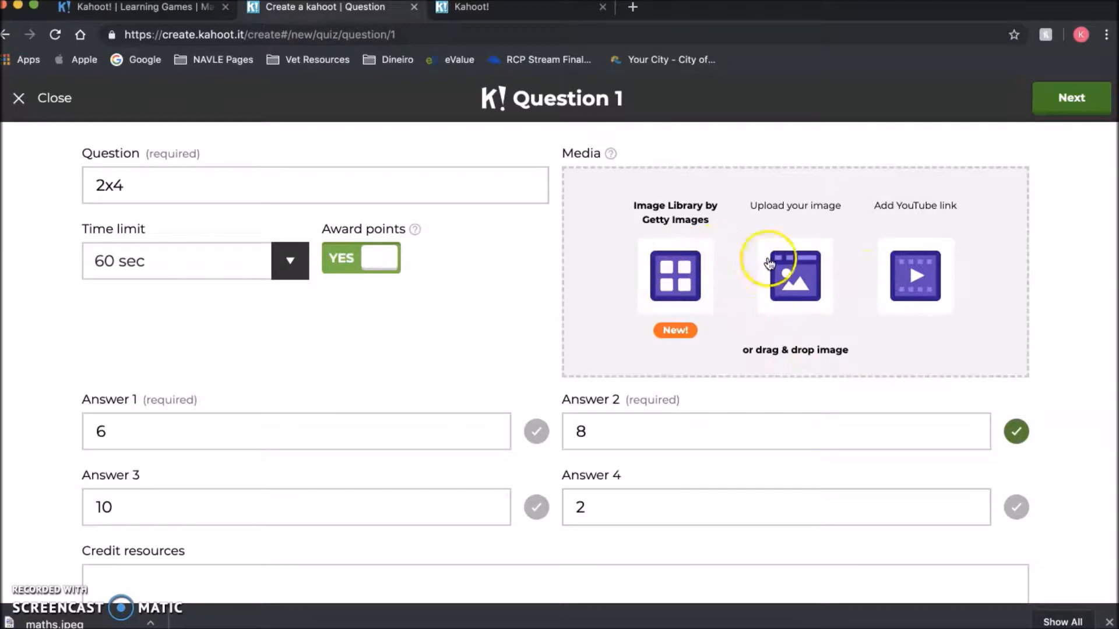
pyautogui.click(680, 279)
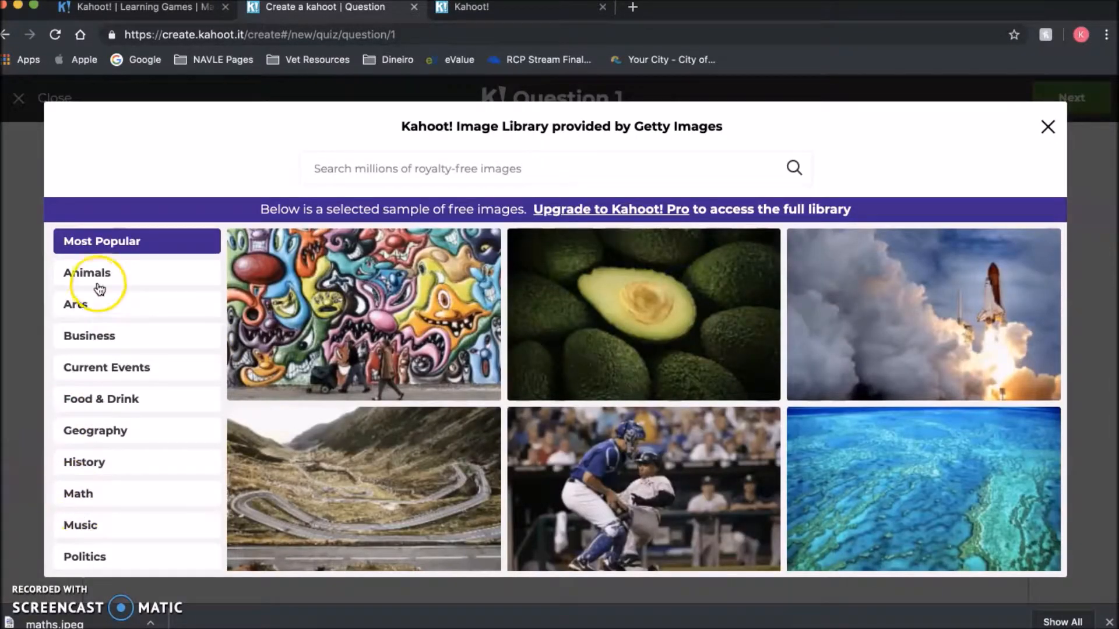
pyautogui.click(96, 494)
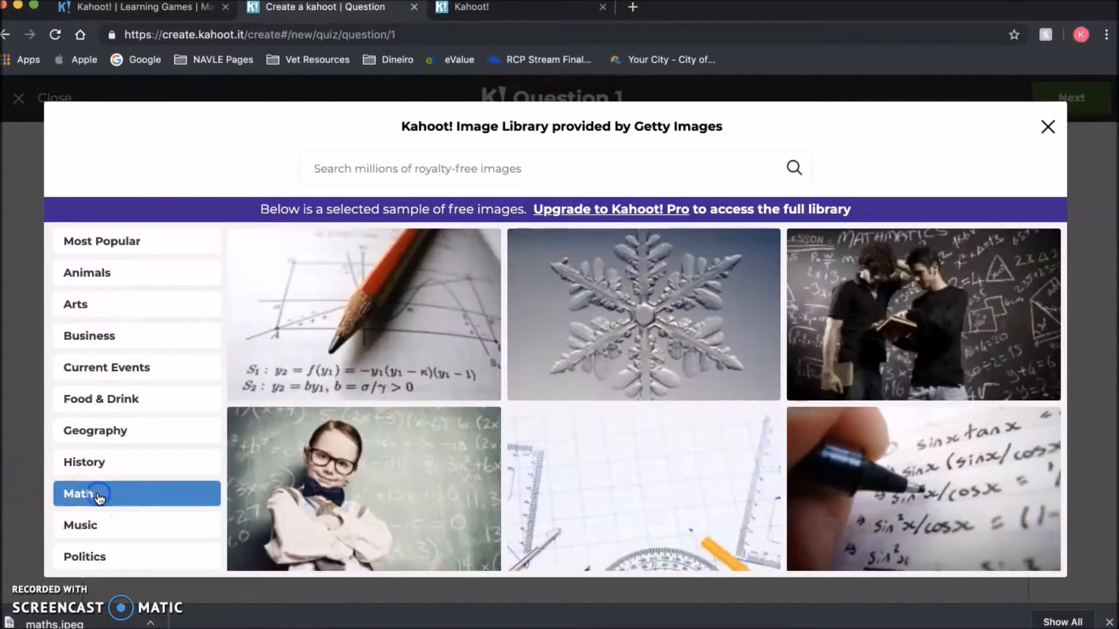
pyautogui.scroll(-10, 459, 445)
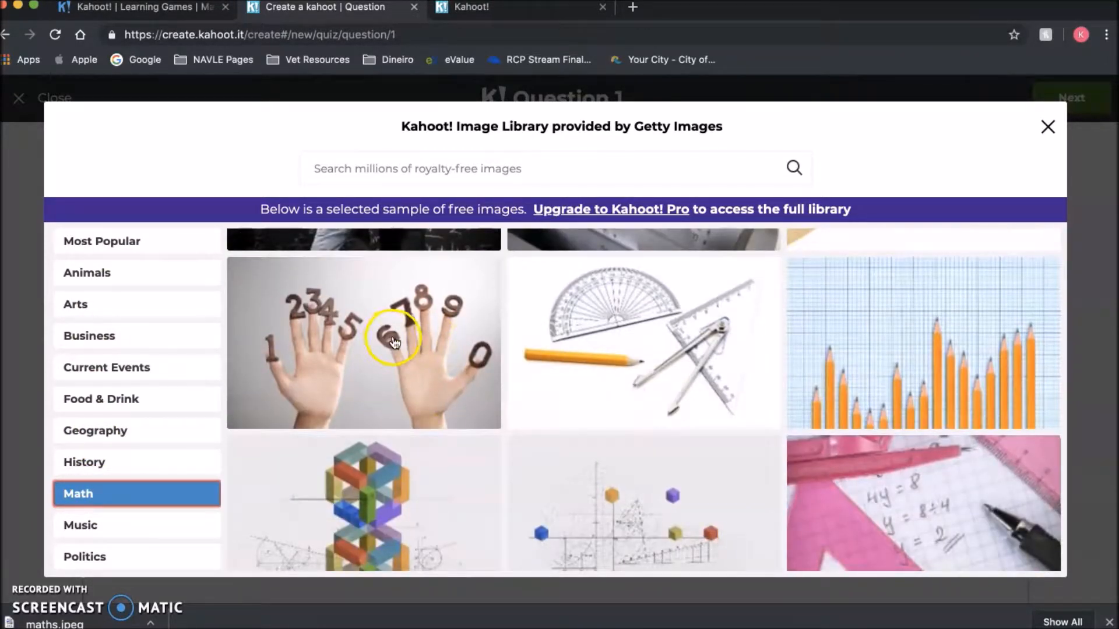
pyautogui.click(394, 341)
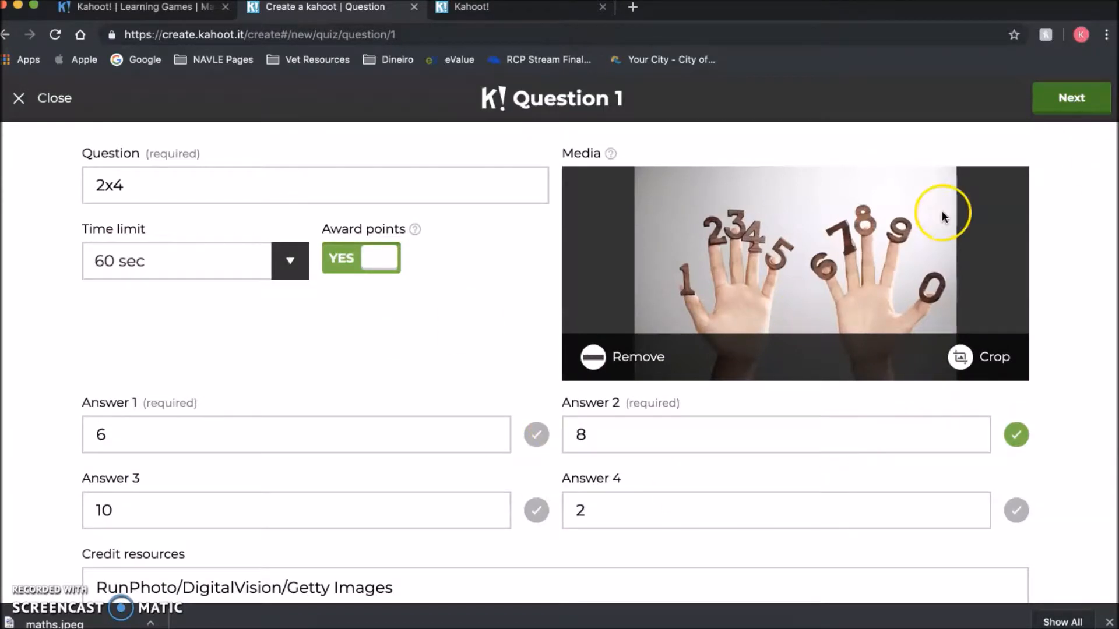
pyautogui.click(1054, 110)
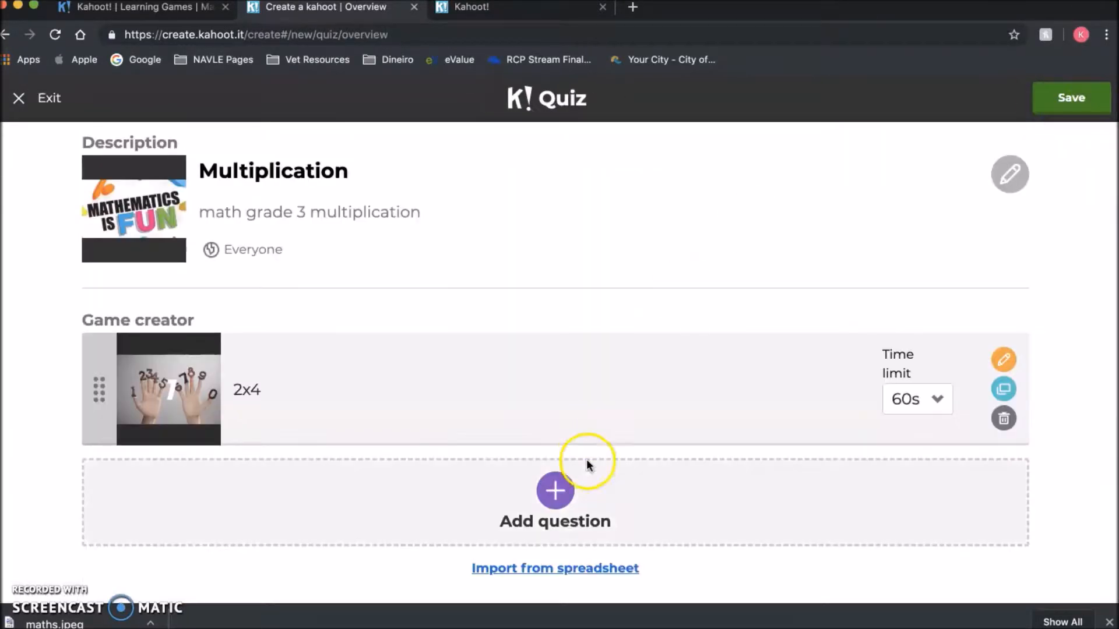
# - Add a second question '12x2' with a 60-second time limit
pyautogui.click(558, 491)
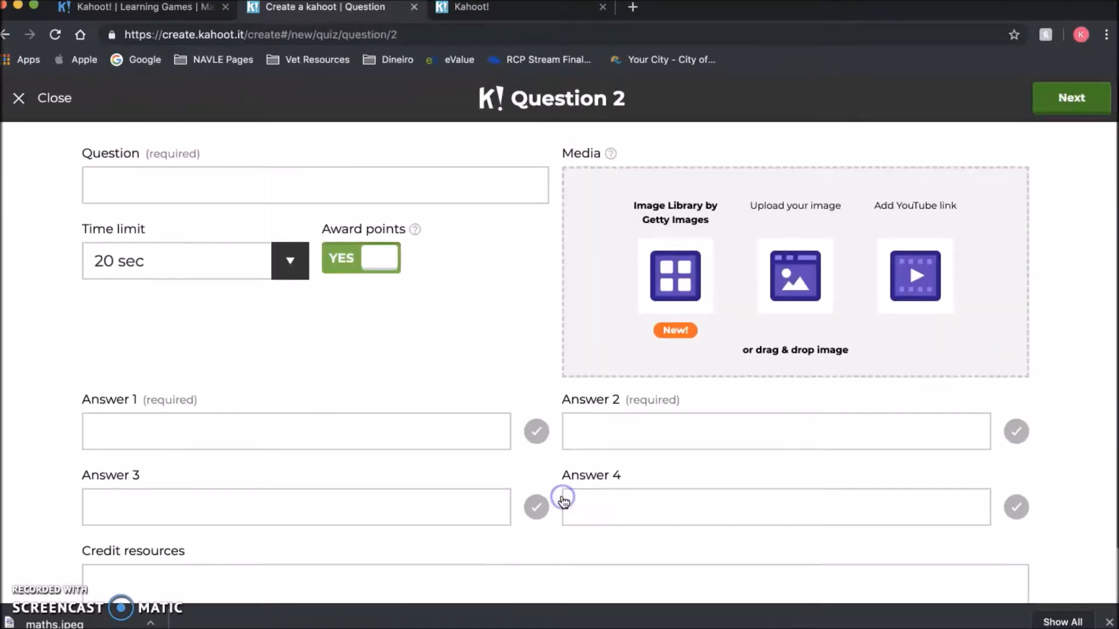
pyautogui.click(176, 183)
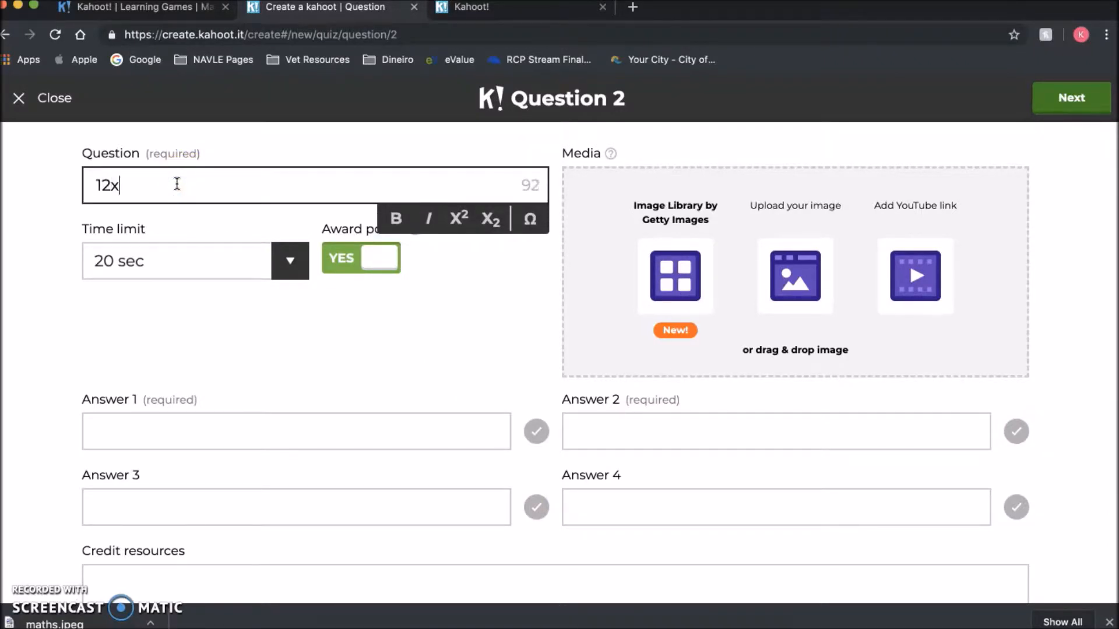
pyautogui.click(134, 260)
pyautogui.click(280, 261)
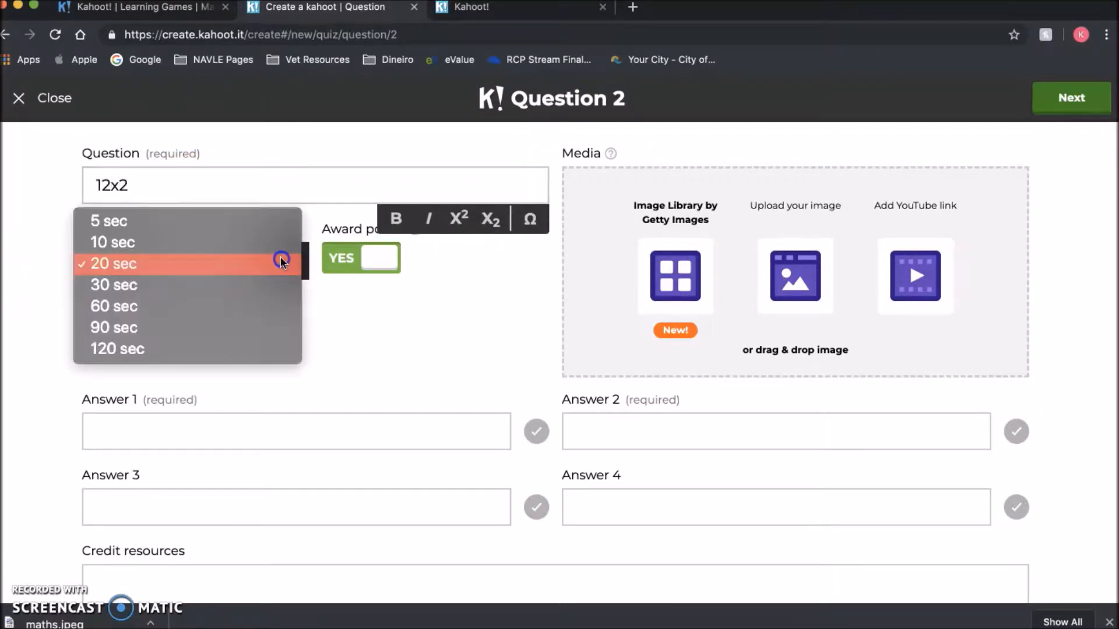
pyautogui.click(268, 302)
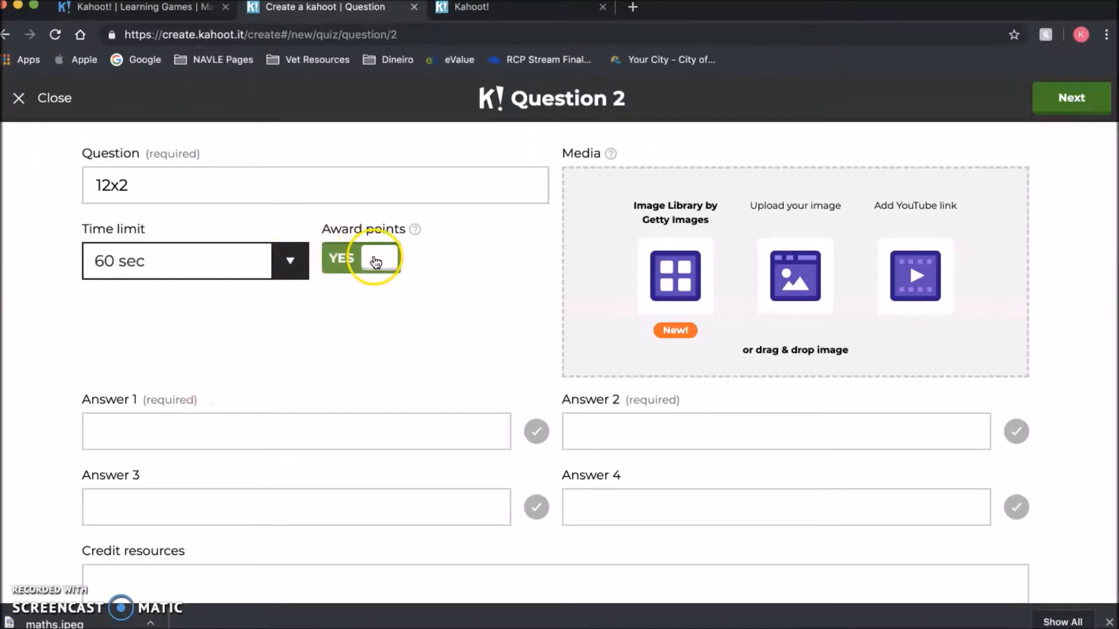
# - Fill in the answers 10, 14, 24 and 22 for question 2
pyautogui.click(212, 436)
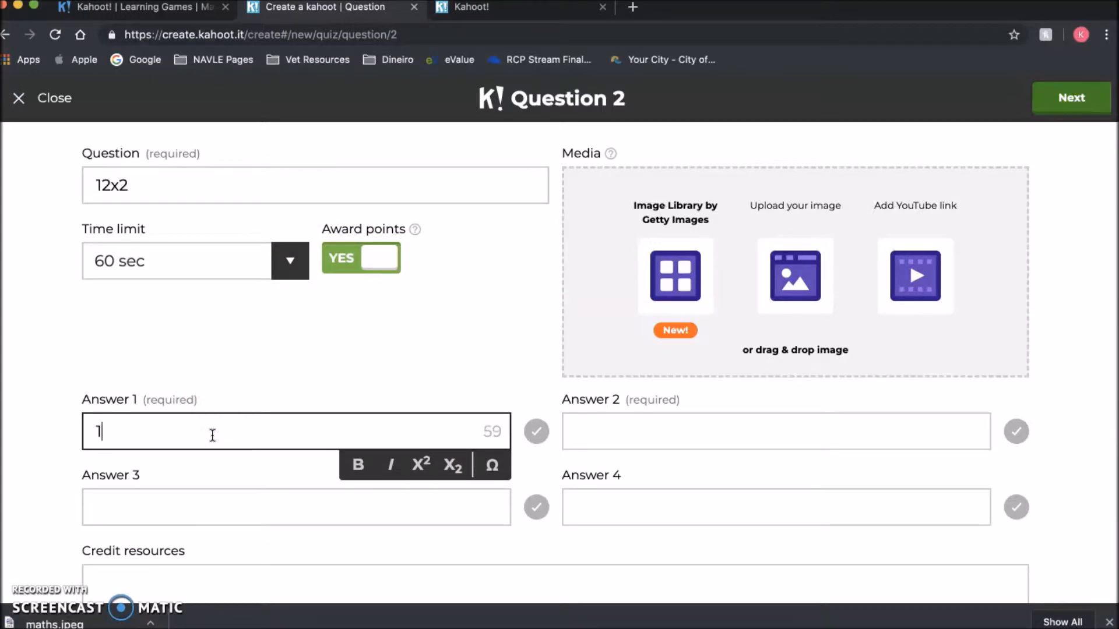
pyautogui.click(638, 425)
pyautogui.write('14')
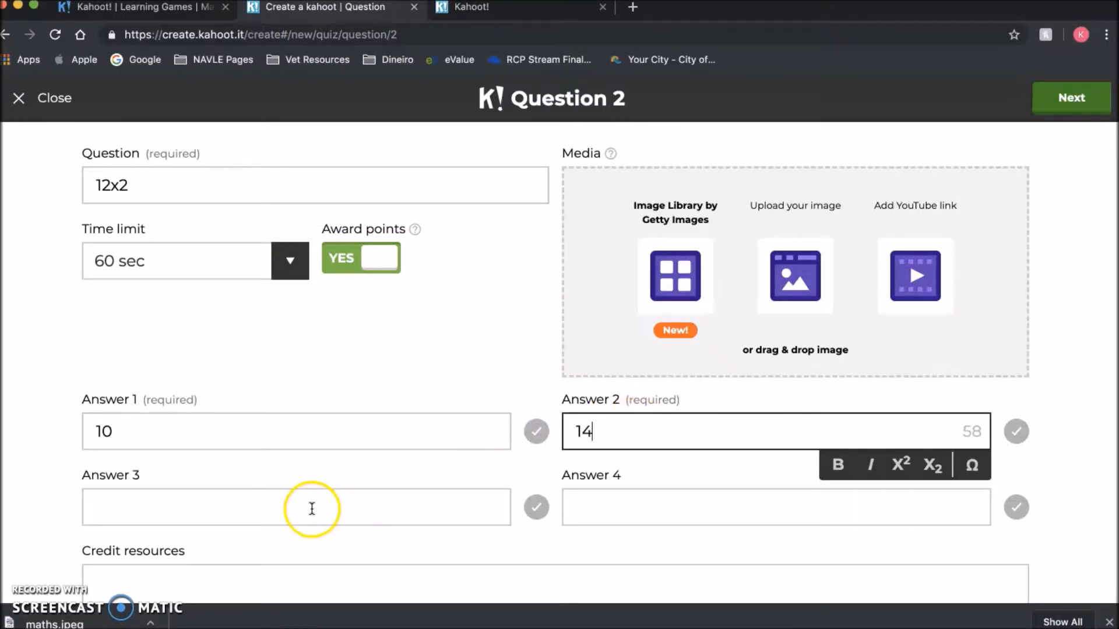
pyautogui.click(312, 508)
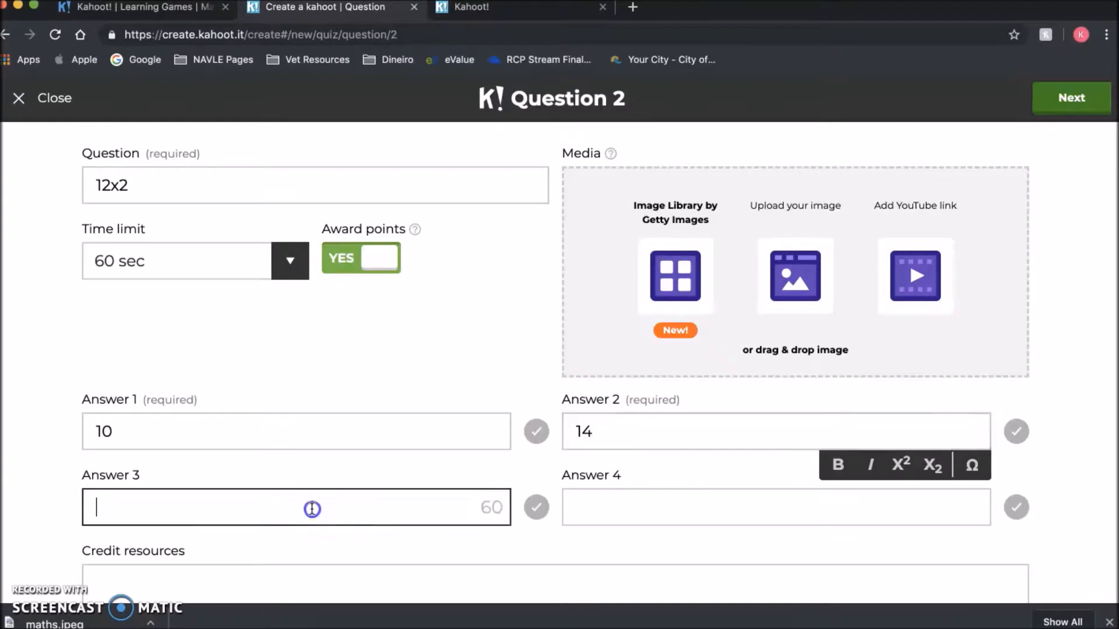
pyautogui.write('24')
pyautogui.click(654, 505)
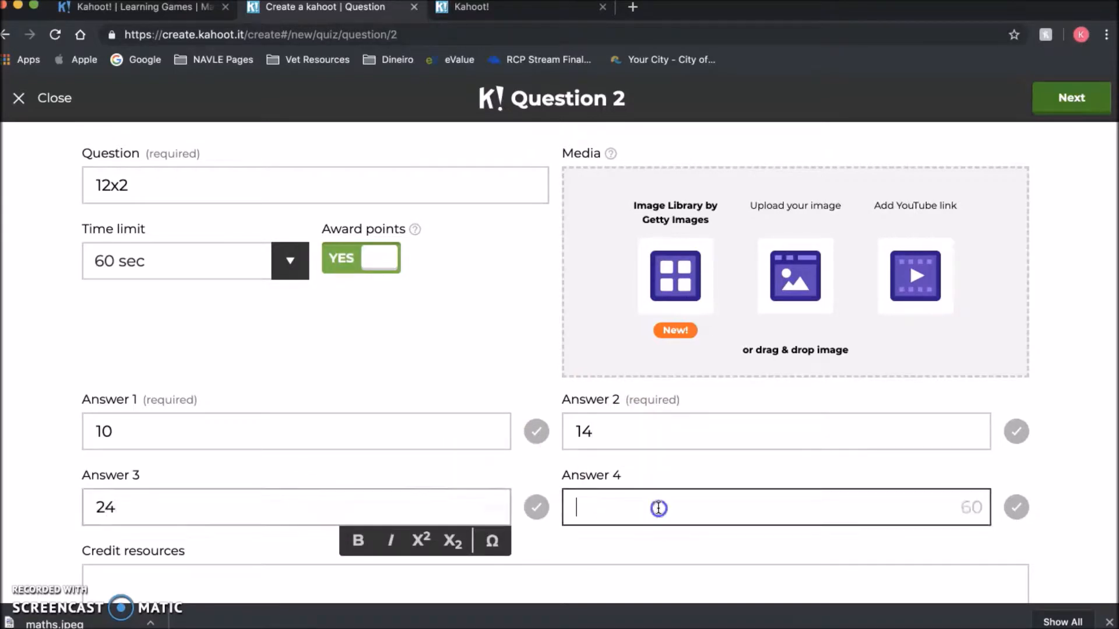
pyautogui.write('22')
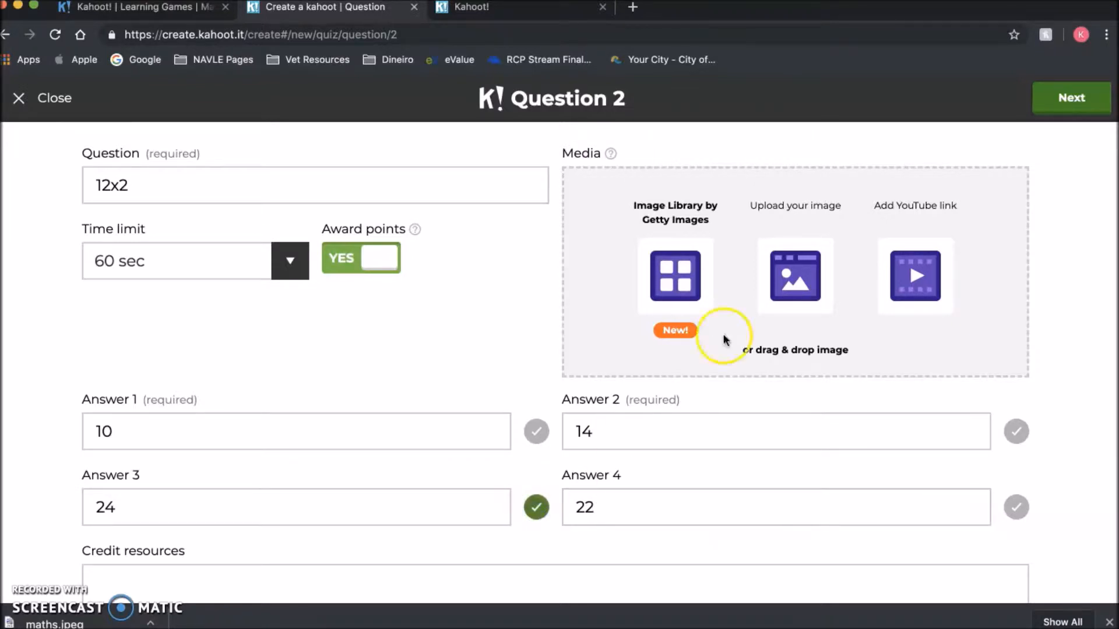
# - Attach the girl-with-calculator photo from the Math stock images to question 2
pyautogui.click(667, 275)
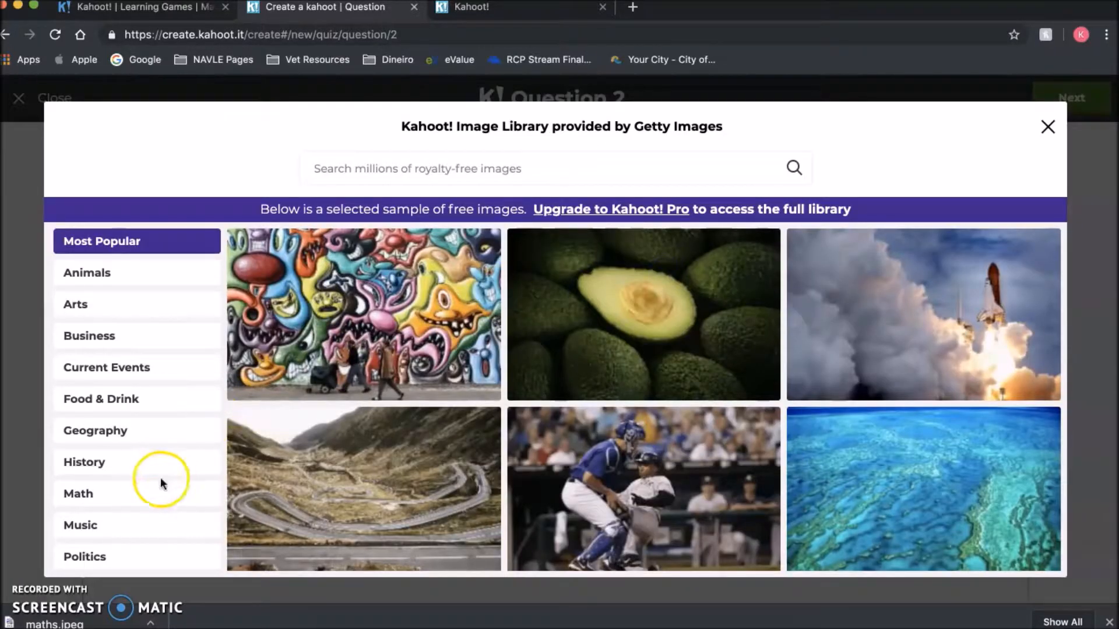
pyautogui.click(150, 493)
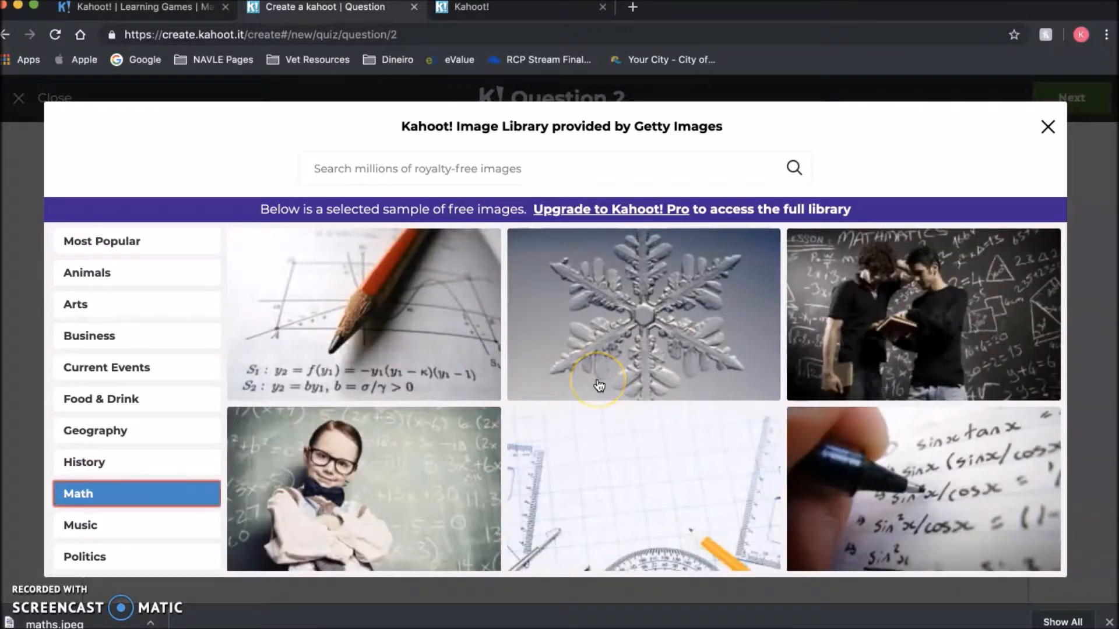
pyautogui.scroll(-15, 599, 386)
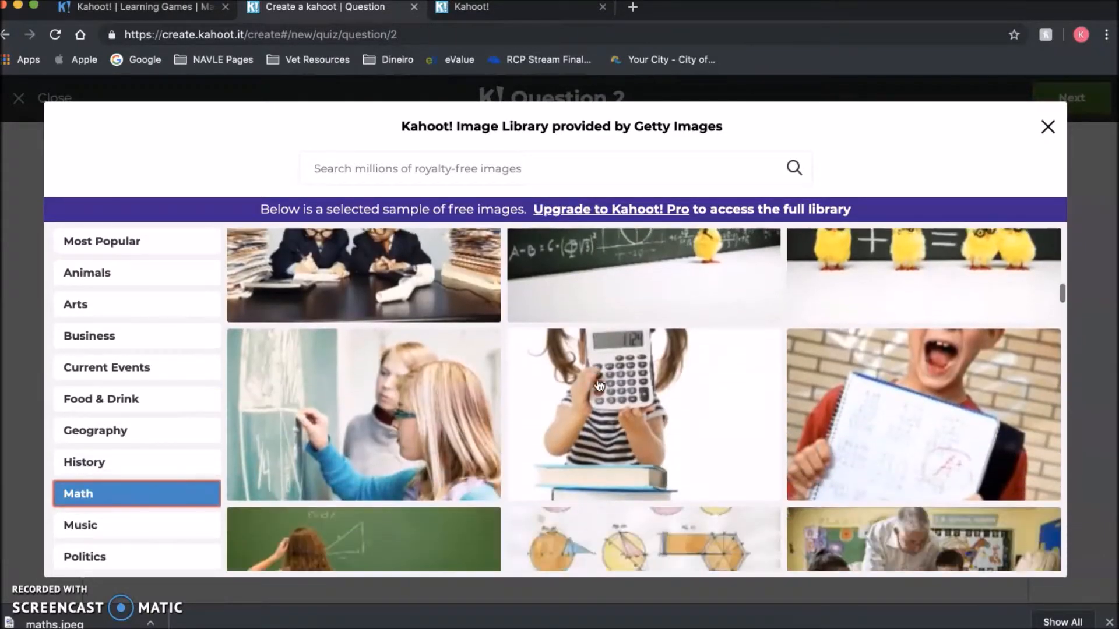
pyautogui.scroll(3, 599, 385)
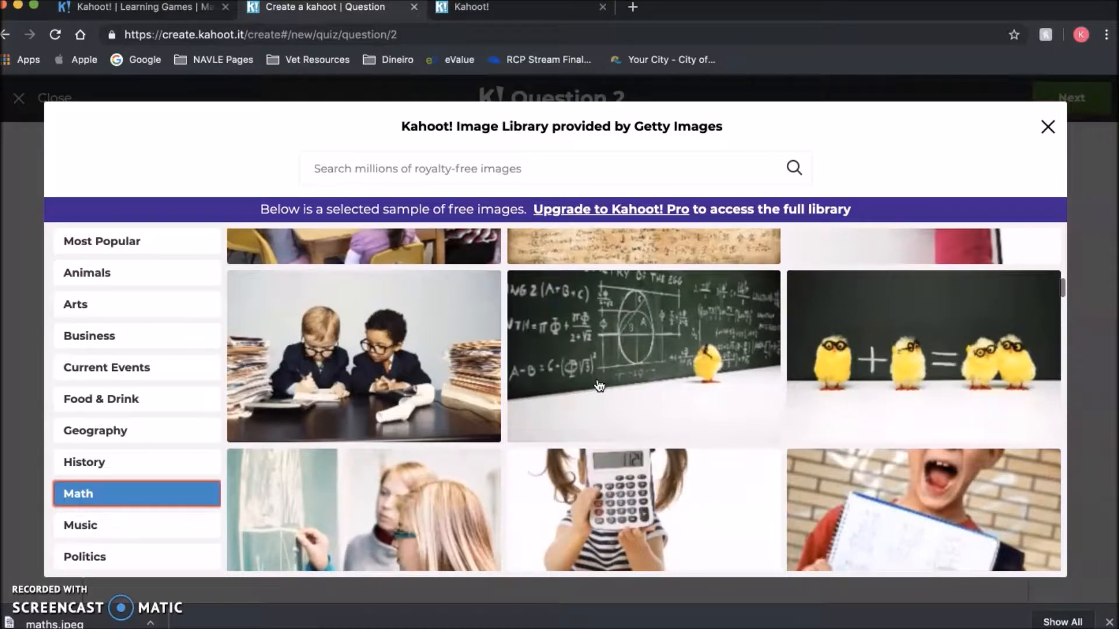
pyautogui.scroll(-5, 599, 386)
pyautogui.click(659, 349)
pyautogui.click(1076, 166)
# - Back on the overview, drag the 12x2 question above 2x4
pyautogui.click(1084, 115)
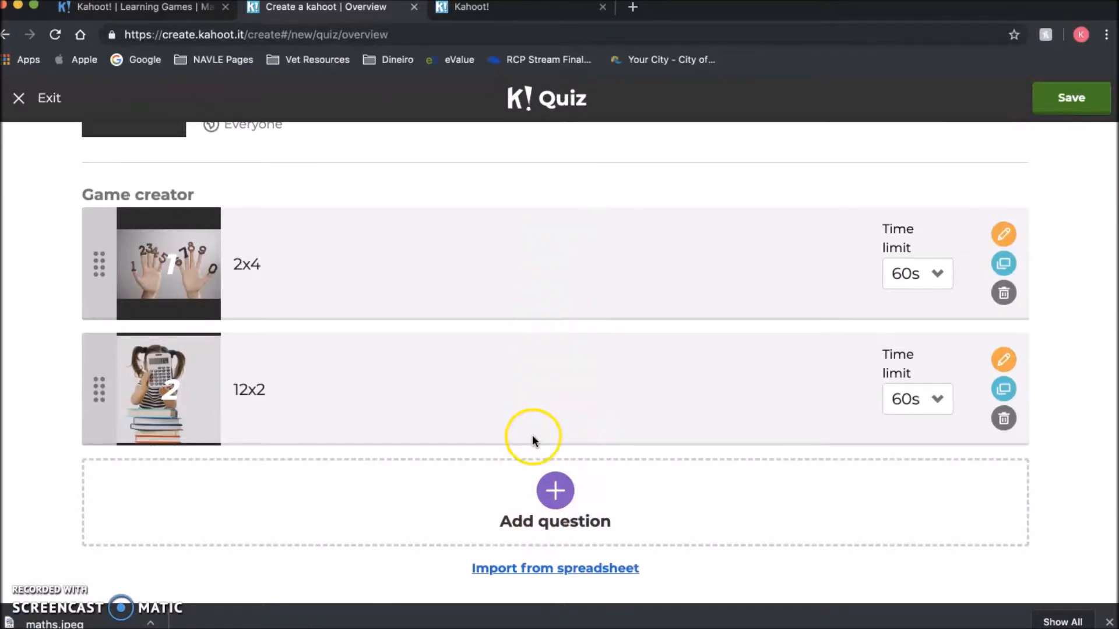
pyautogui.moveTo(564, 398); pyautogui.dragTo(569, 239)
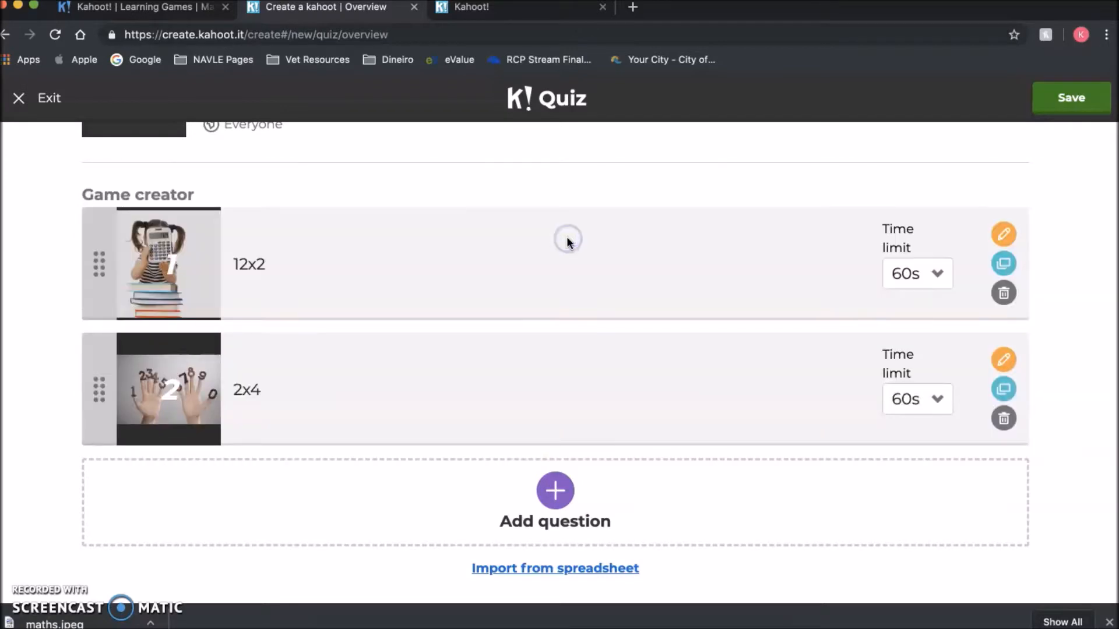
# - Save and publish the two-question Multiplication quiz
pyautogui.scroll(3, 611, 461)
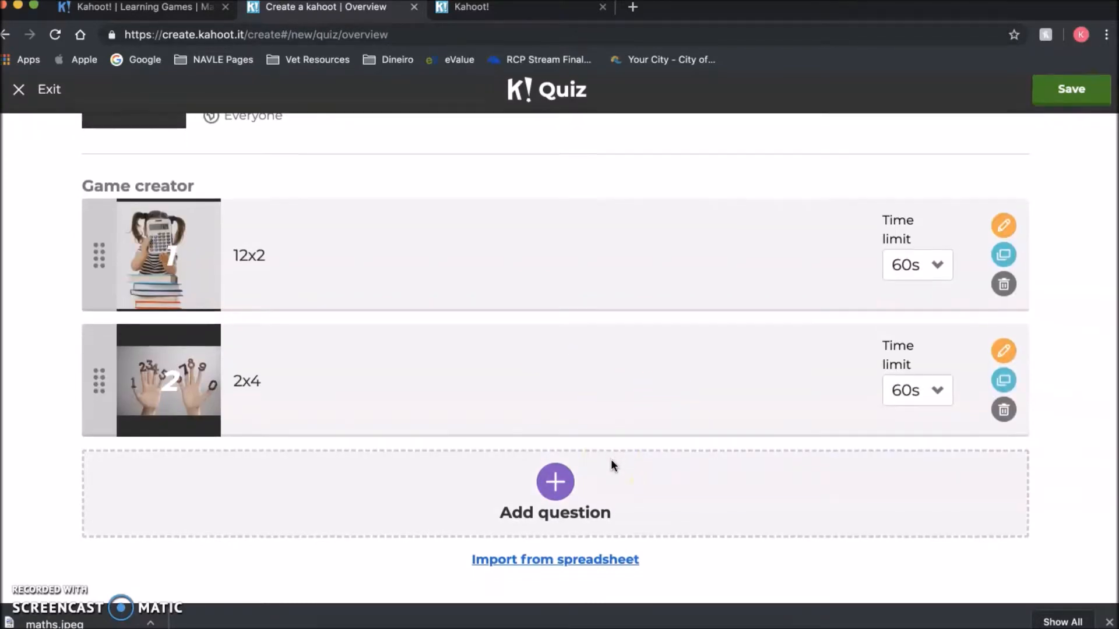
pyautogui.click(1072, 100)
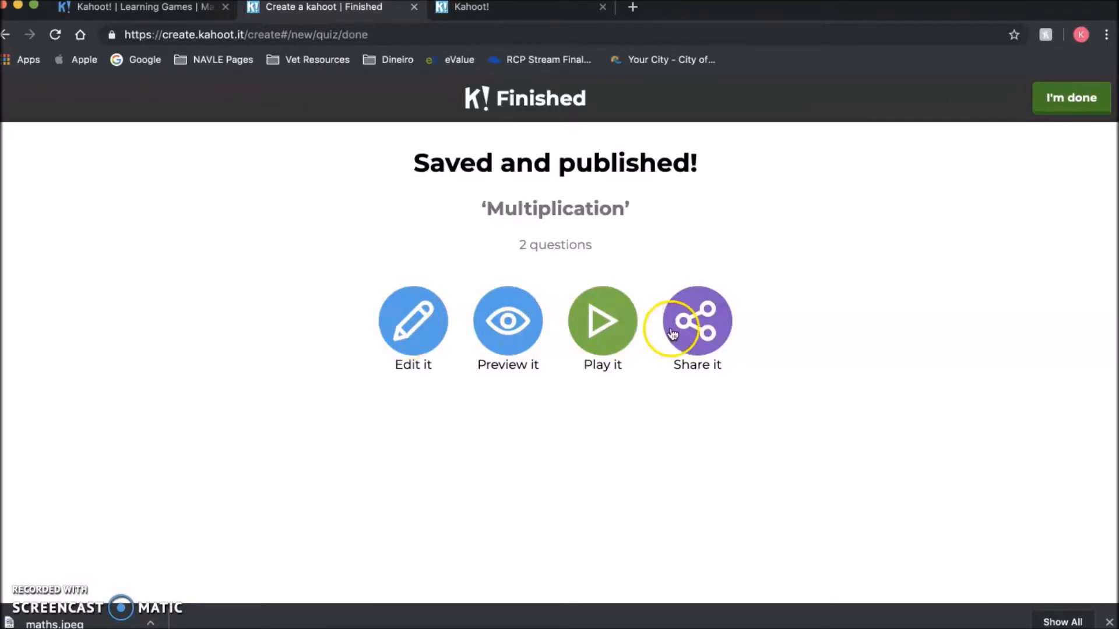
# - From My kahoots, launch the Multiplication kahoot as a Classic game to open its lobby
pyautogui.click(1049, 108)
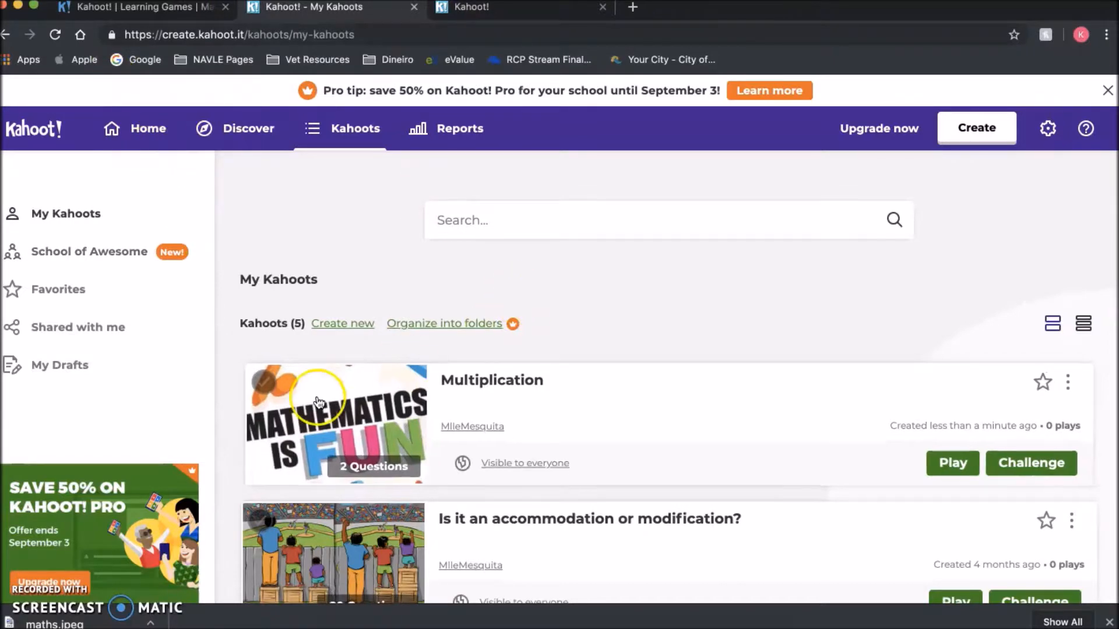
pyautogui.scroll(-10, 569, 420)
pyautogui.scroll(10, 569, 420)
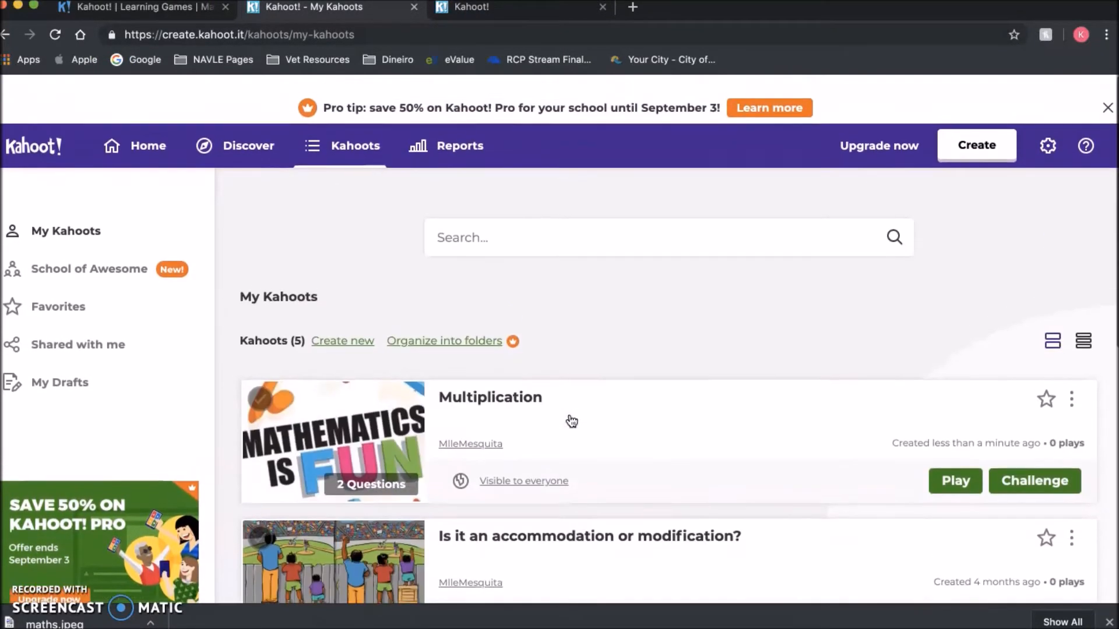
pyautogui.click(956, 466)
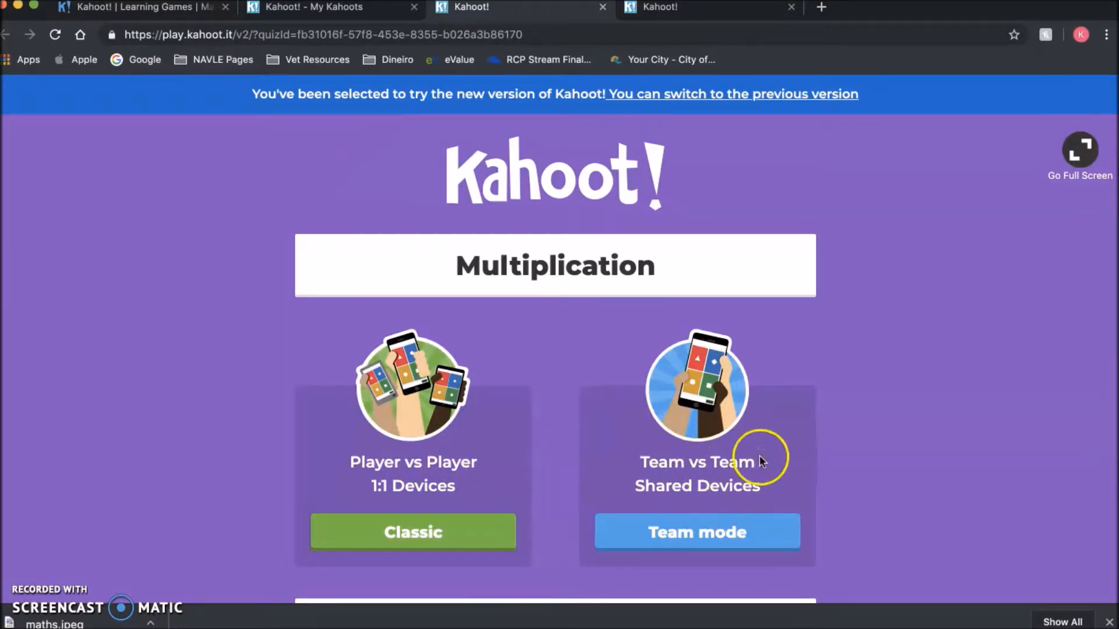
pyautogui.click(451, 527)
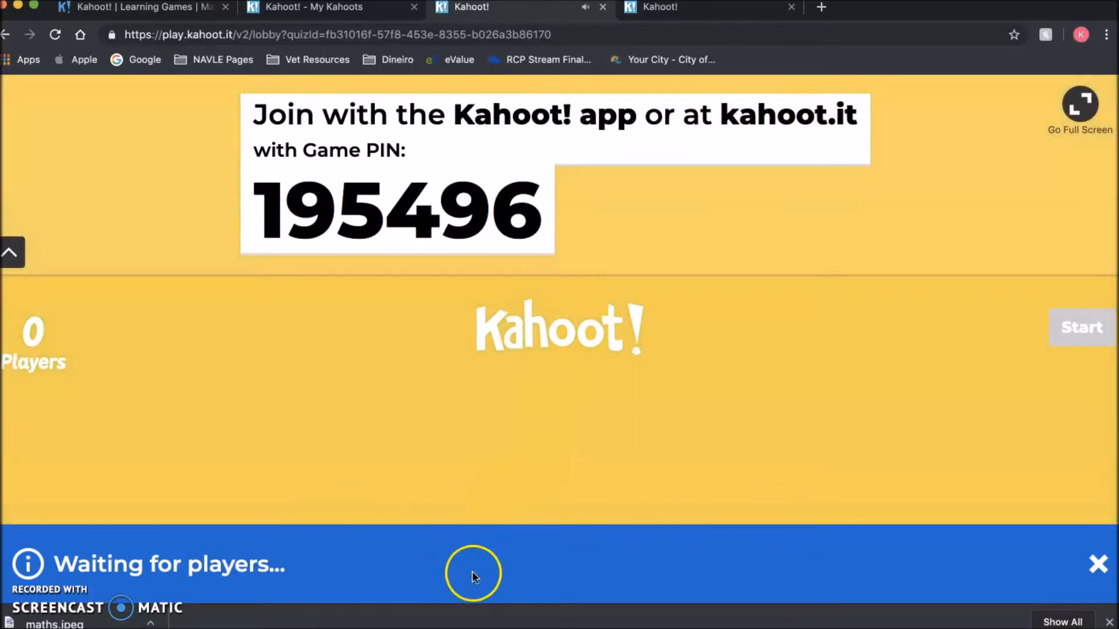
pyautogui.rightClick(398, 626)
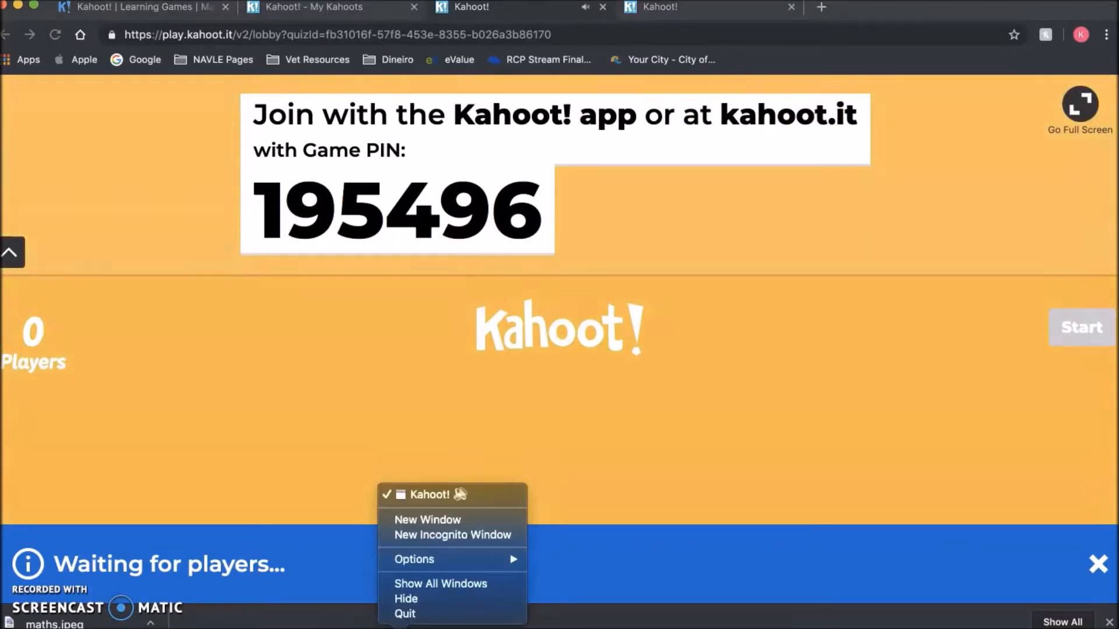
# - Load kahoot.it in a new browser window, then return to the game lobby window
pyautogui.click(454, 520)
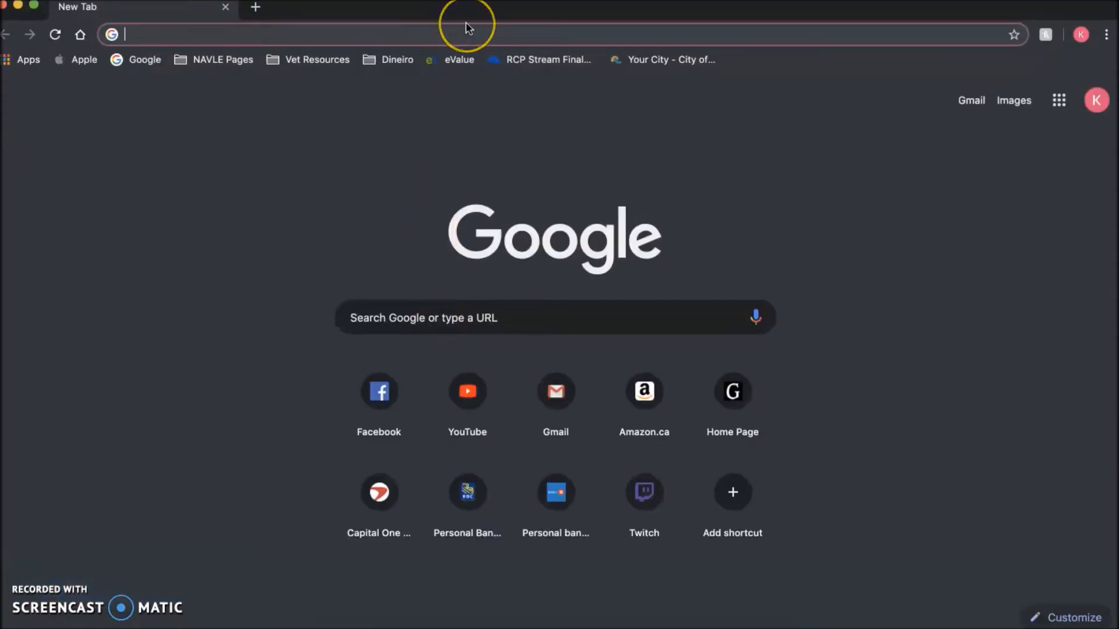
pyautogui.write('kahoot.it')
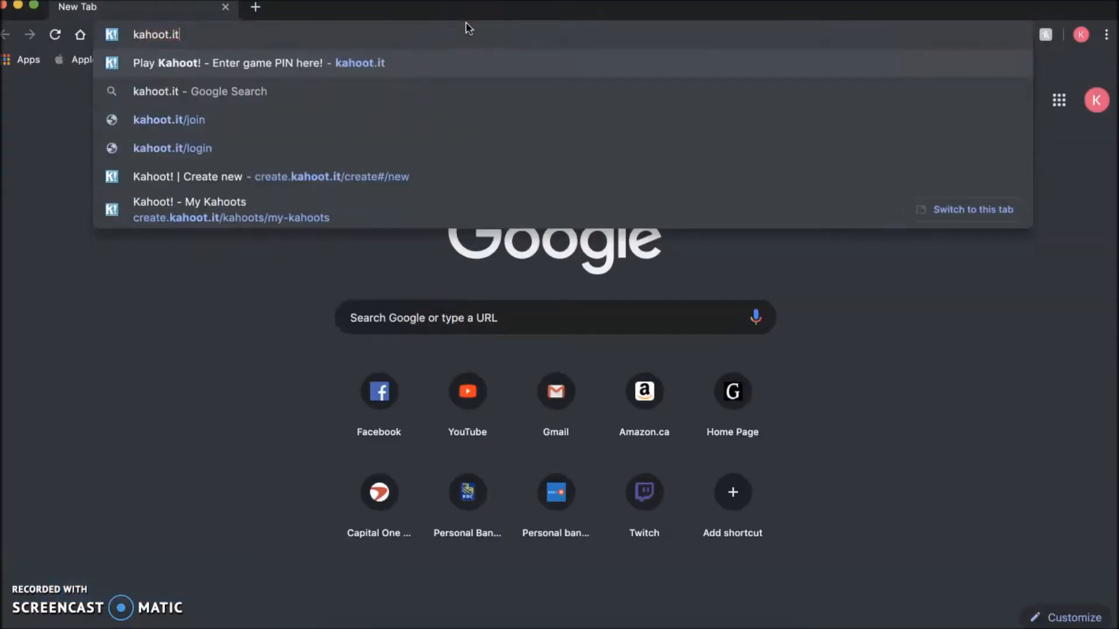
pyautogui.press('Return')
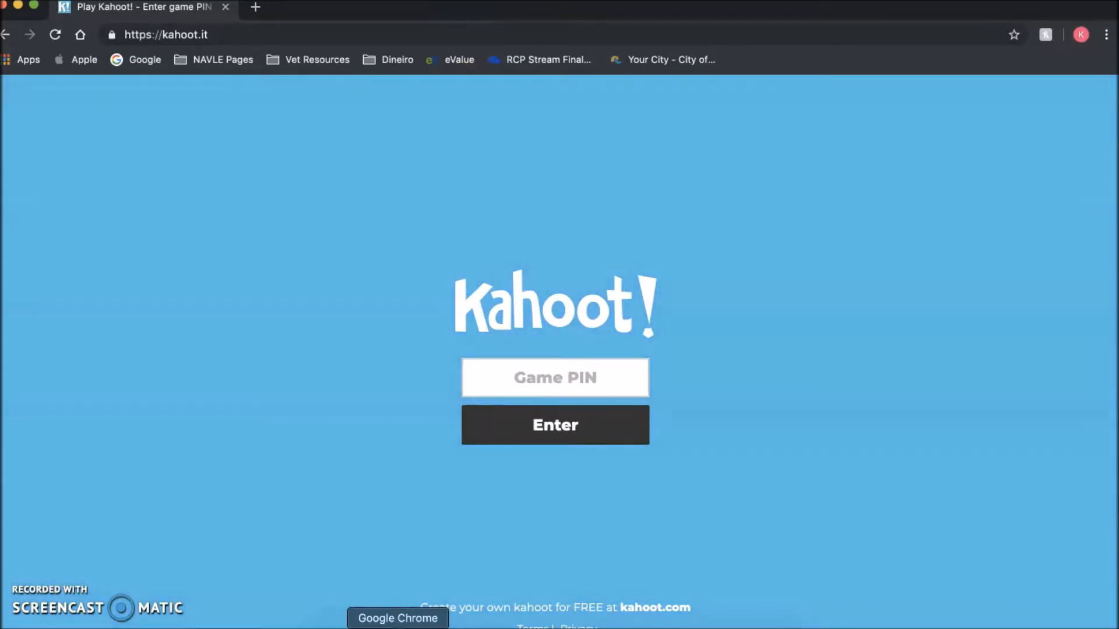
pyautogui.rightClick(400, 628)
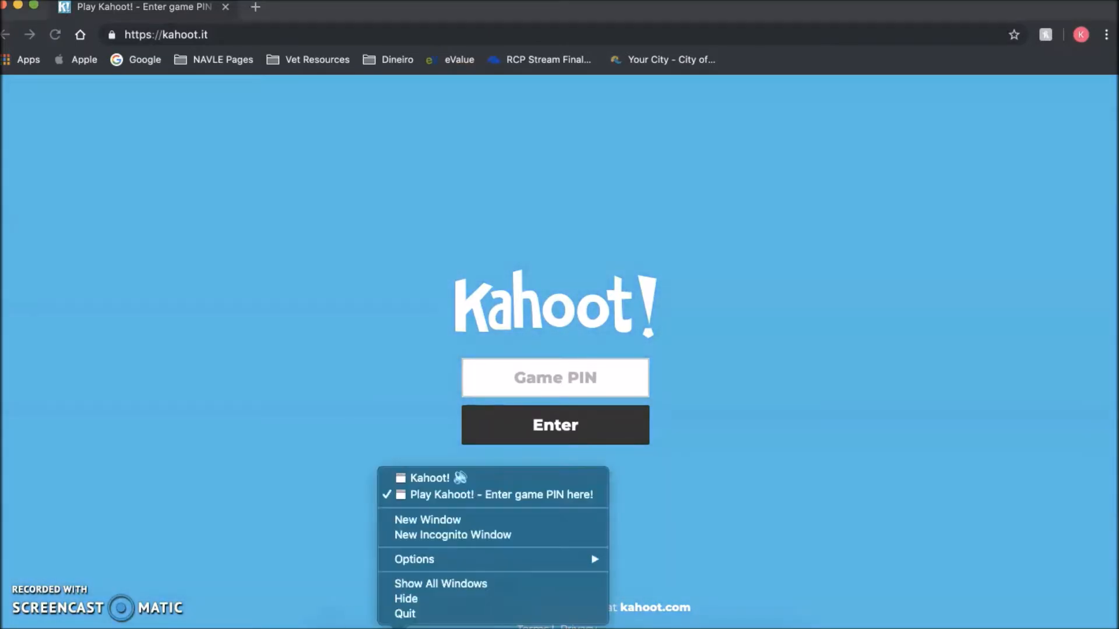
pyautogui.click(457, 478)
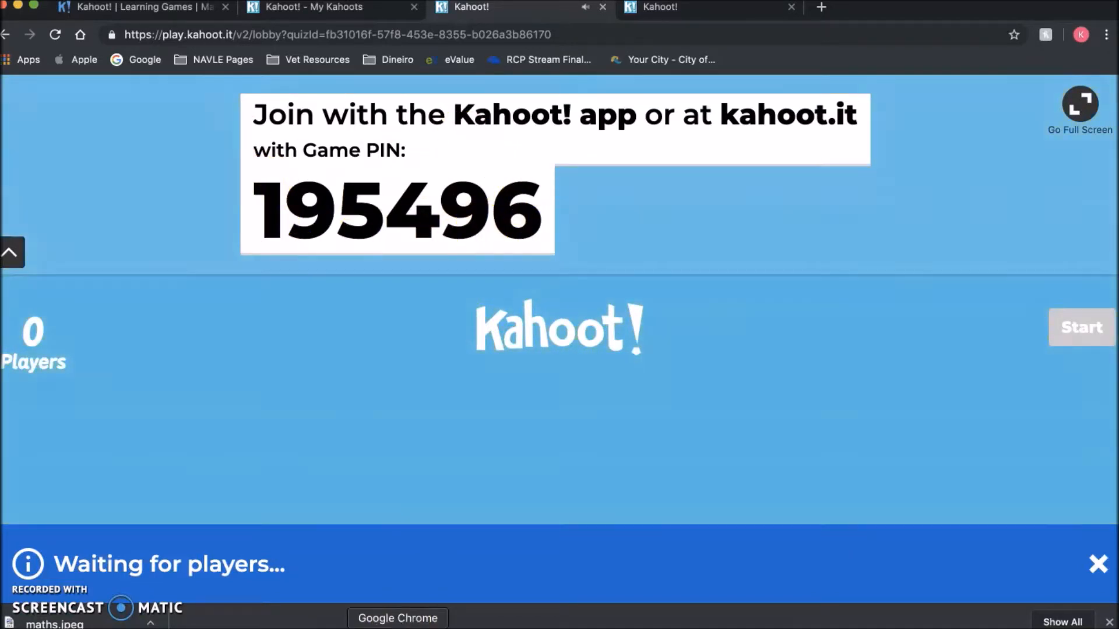
# - On the kahoot.it window, submit game PIN 195496
pyautogui.rightClick(398, 627)
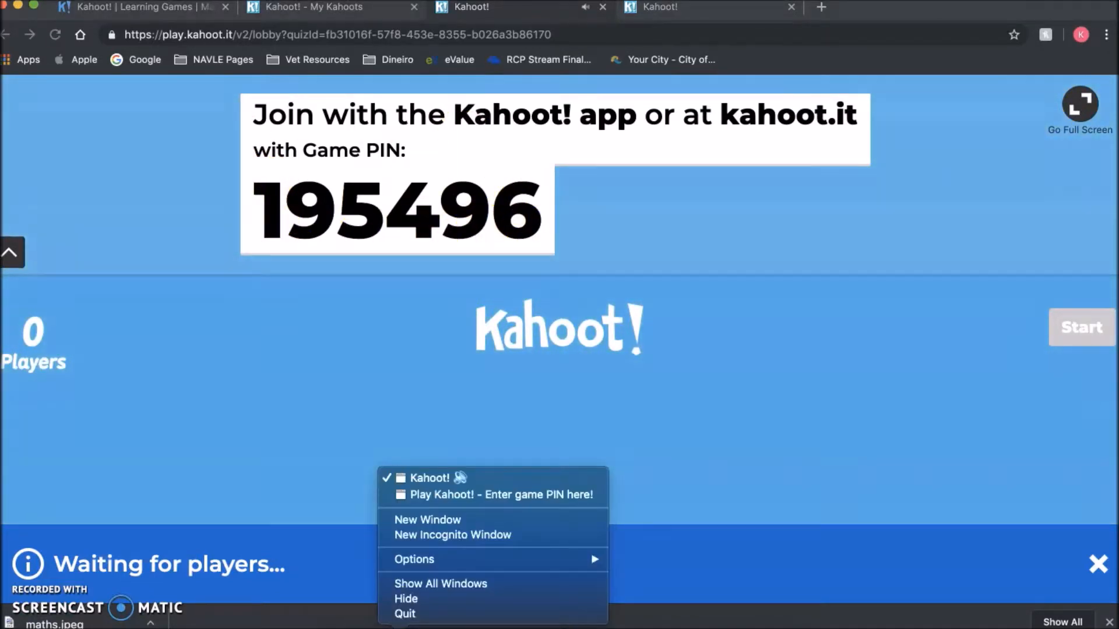
pyautogui.click(481, 498)
pyautogui.click(492, 377)
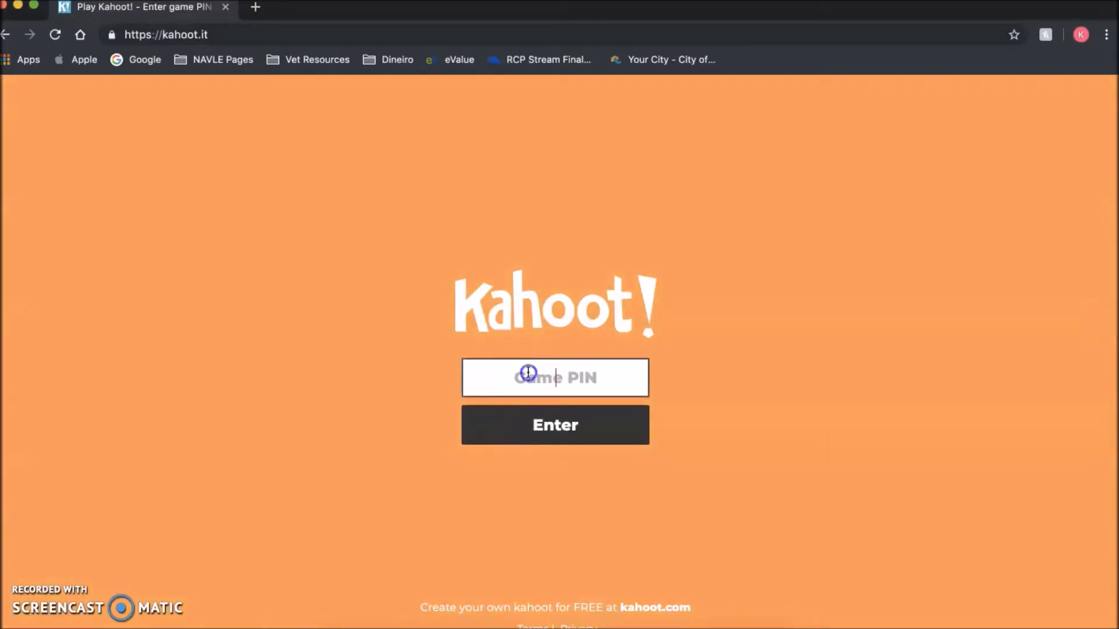
pyautogui.write('195')
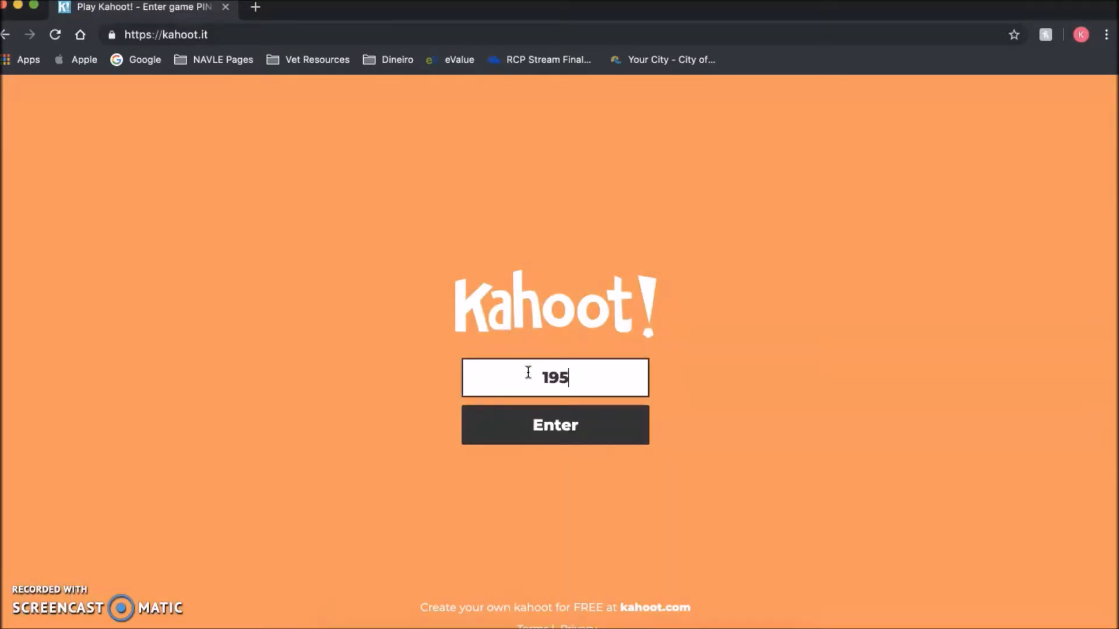
pyautogui.write('496')
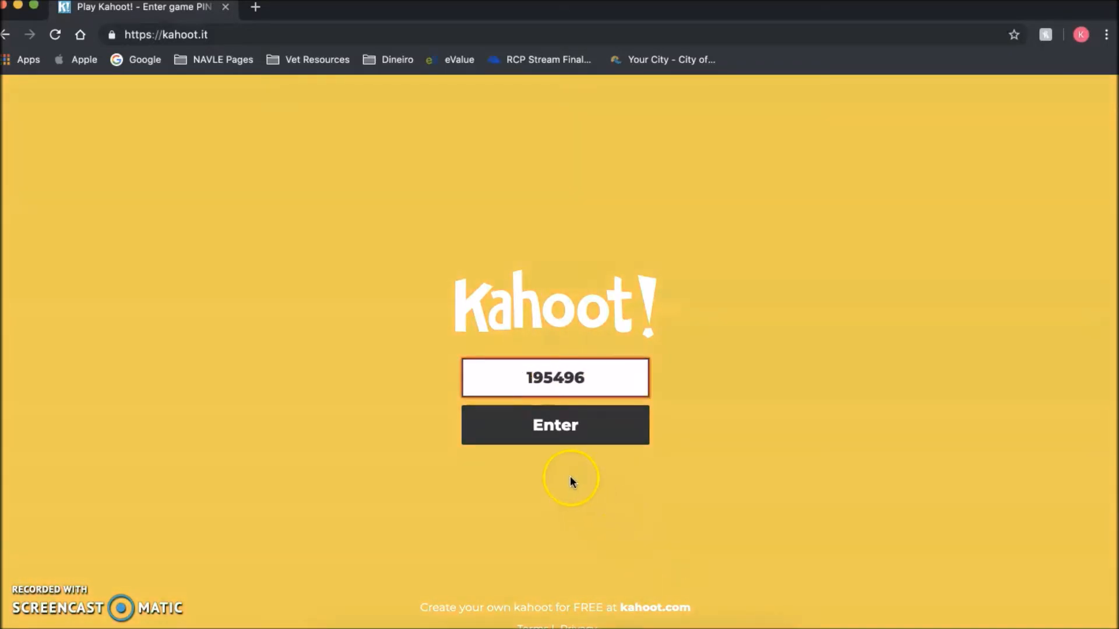
pyautogui.click(598, 434)
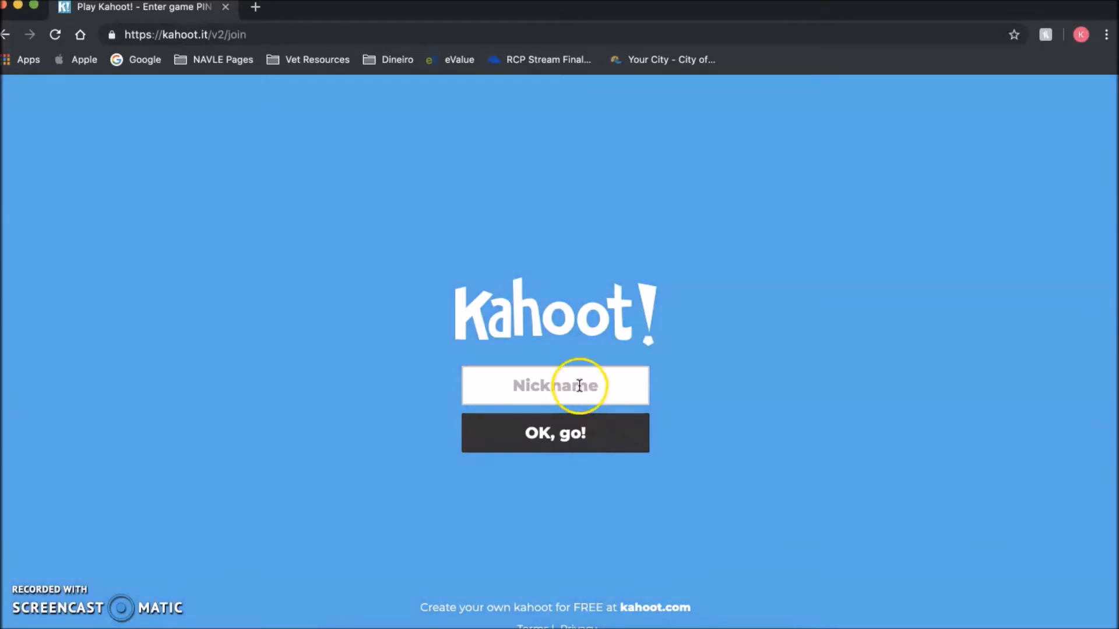
# - Enter a player nickname and confirm it to join the game
pyautogui.click(579, 386)
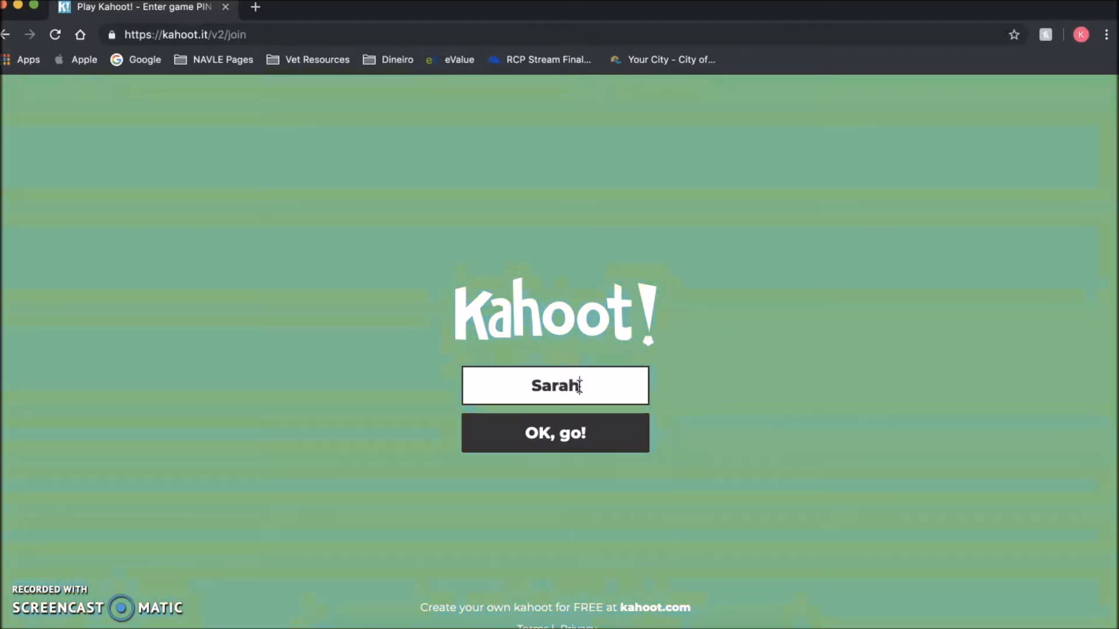
pyautogui.click(586, 449)
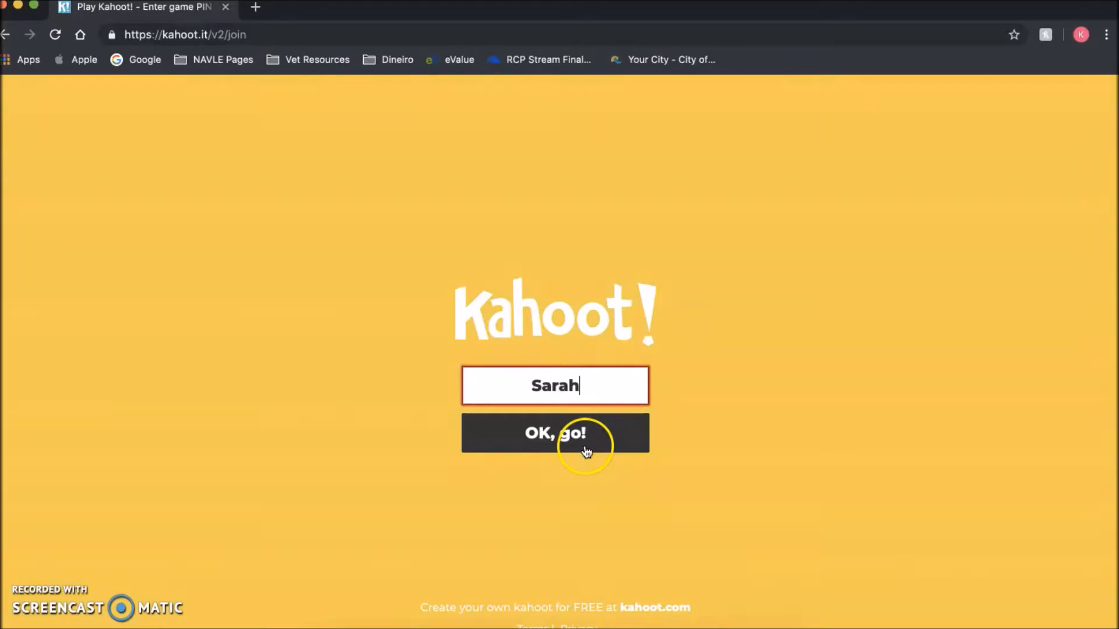
pyautogui.click(587, 449)
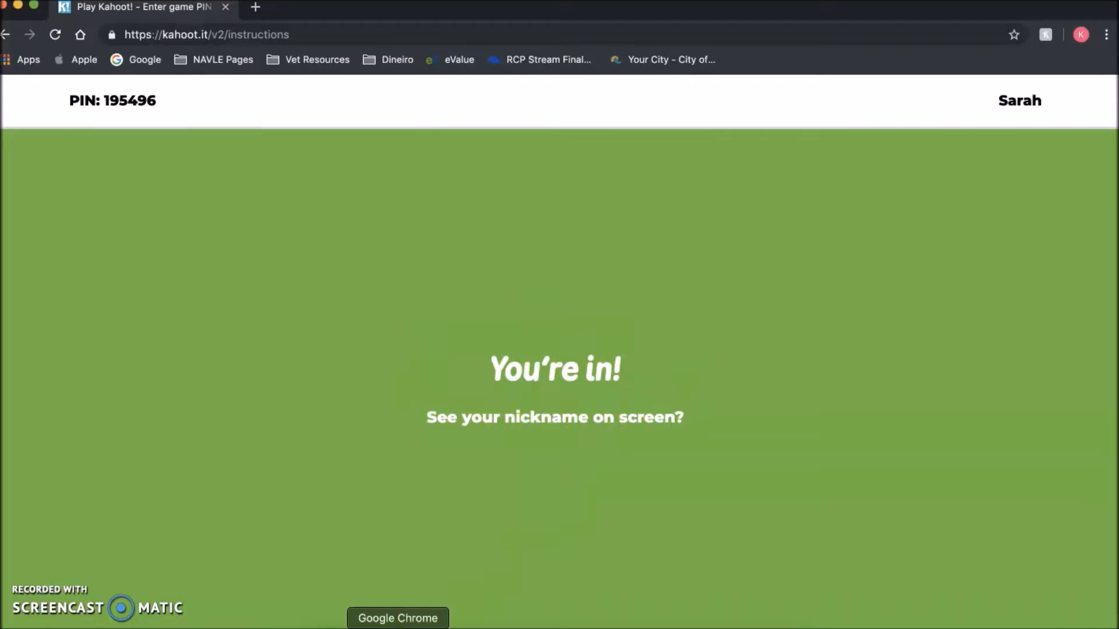
# - Bring the host lobby window forward and start the game for the one joined player
pyautogui.rightClick(398, 627)
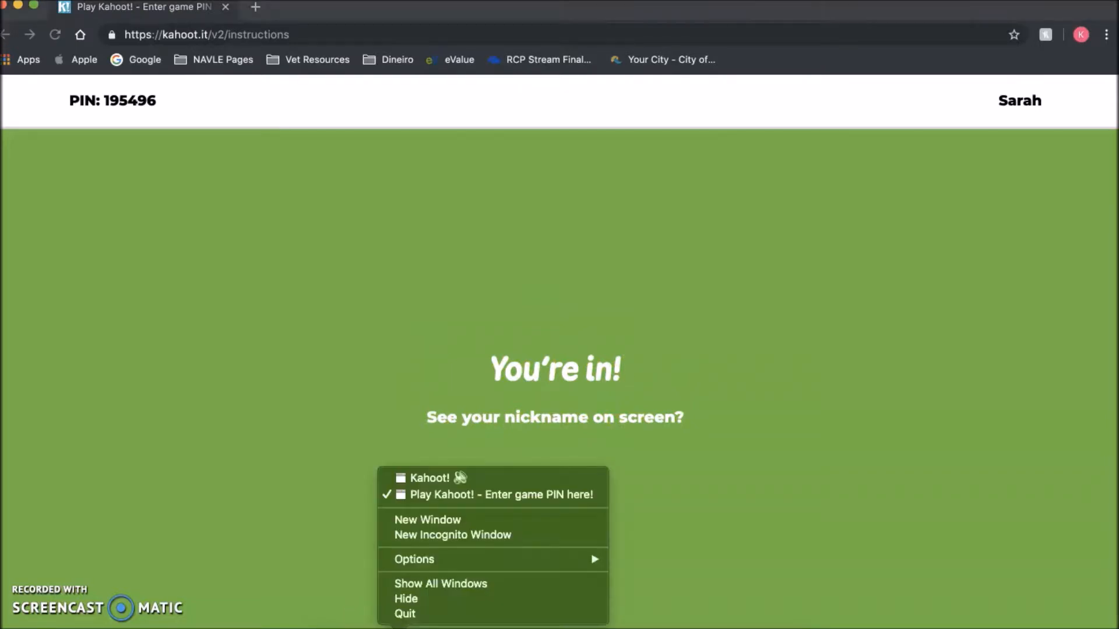
pyautogui.click(448, 478)
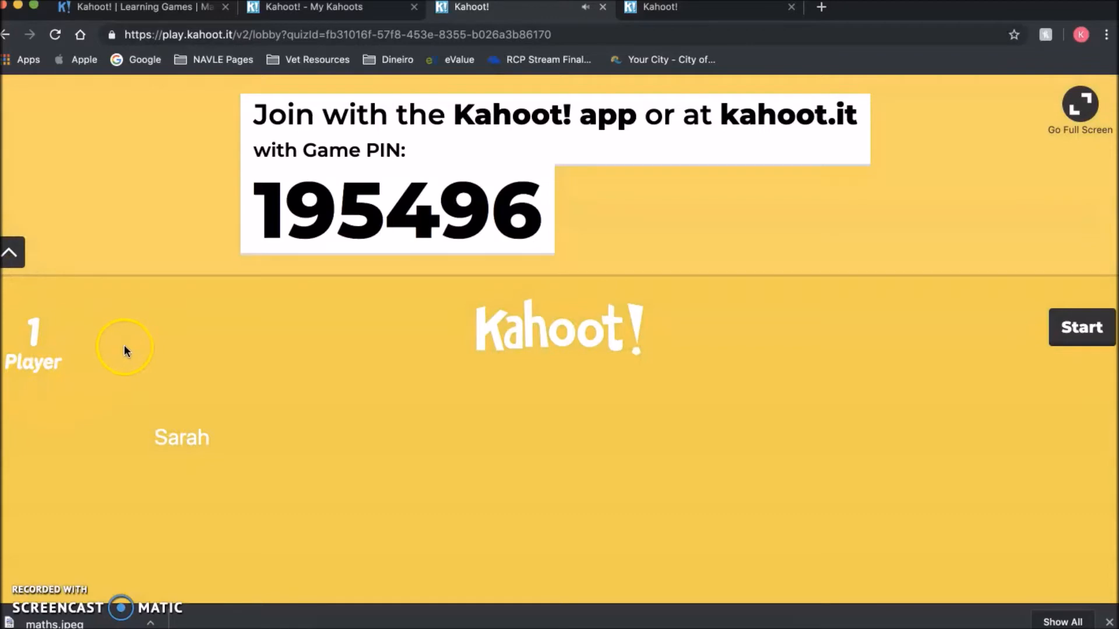
pyautogui.moveTo(202, 438)
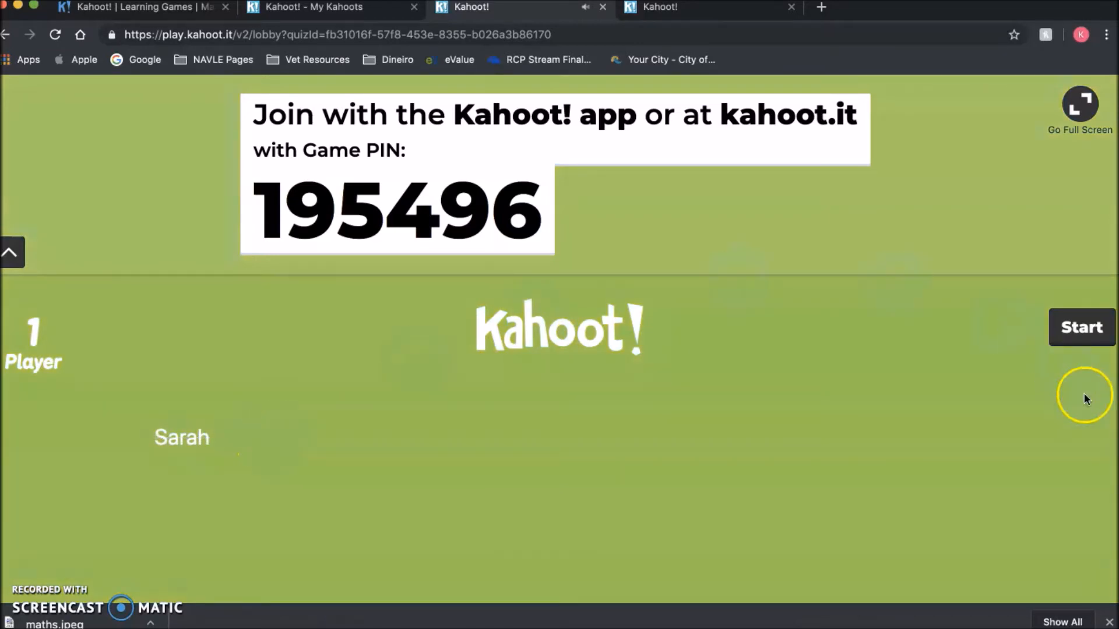
pyautogui.click(1100, 343)
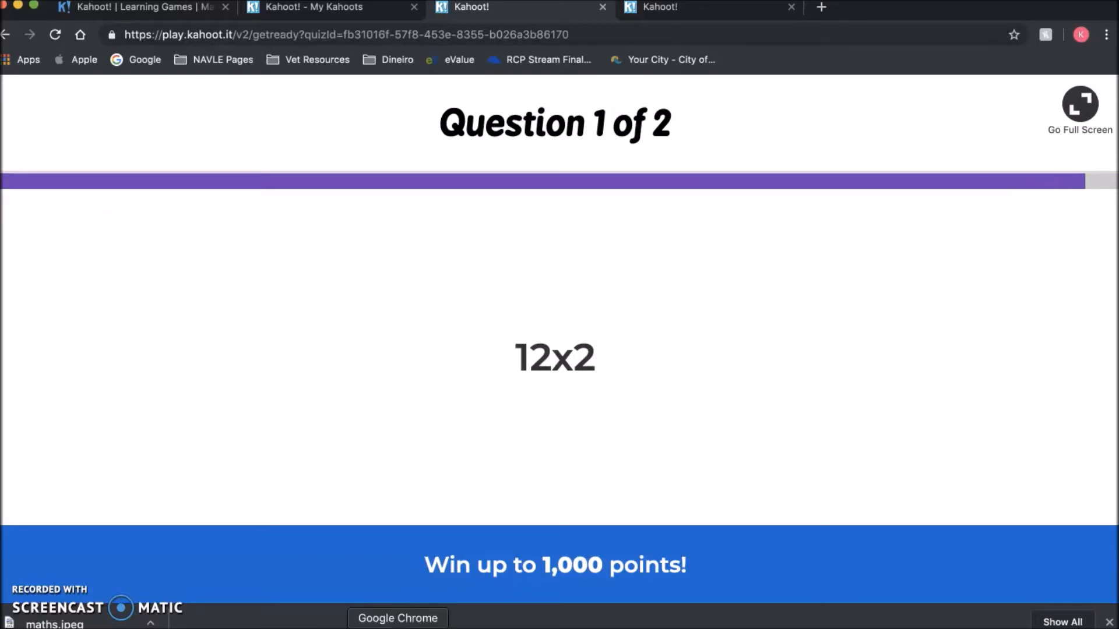
# - In the player's window, answer the 12x2 question with 14 using the blue diamond
pyautogui.rightClick(397, 626)
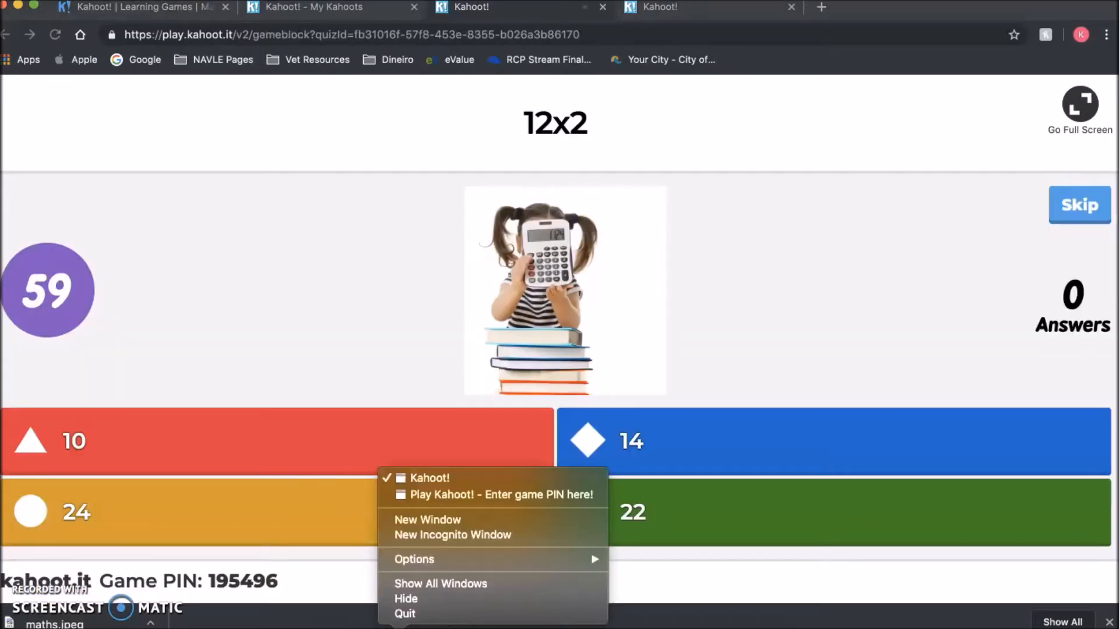
pyautogui.click(483, 499)
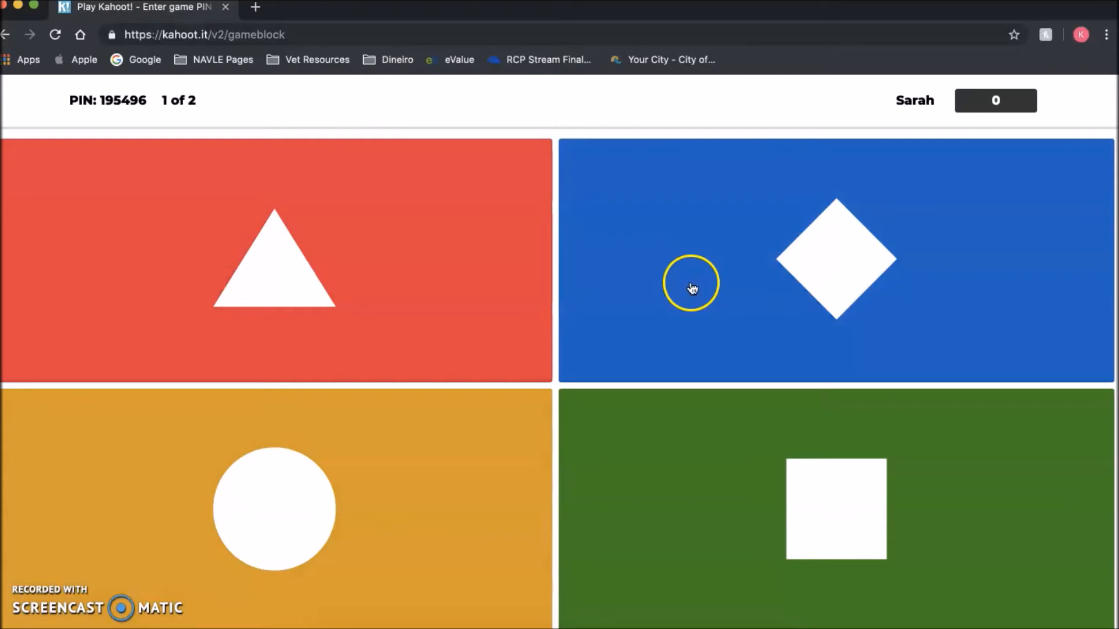
pyautogui.click(692, 288)
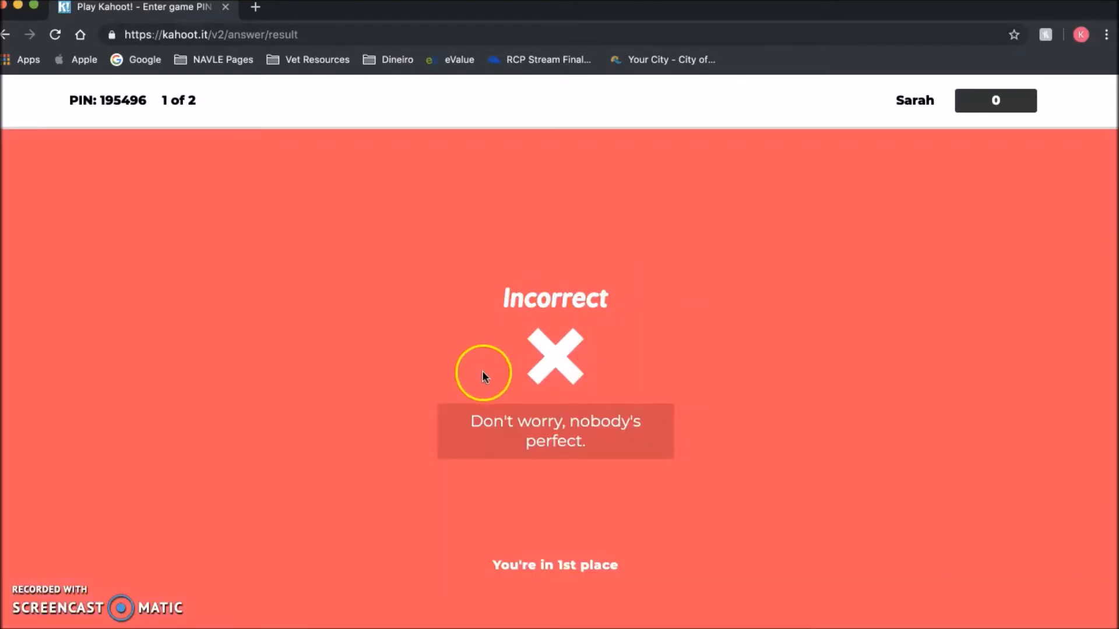
# - Check the host's answer results, then go to the My Kahoots list
pyautogui.rightClick(398, 627)
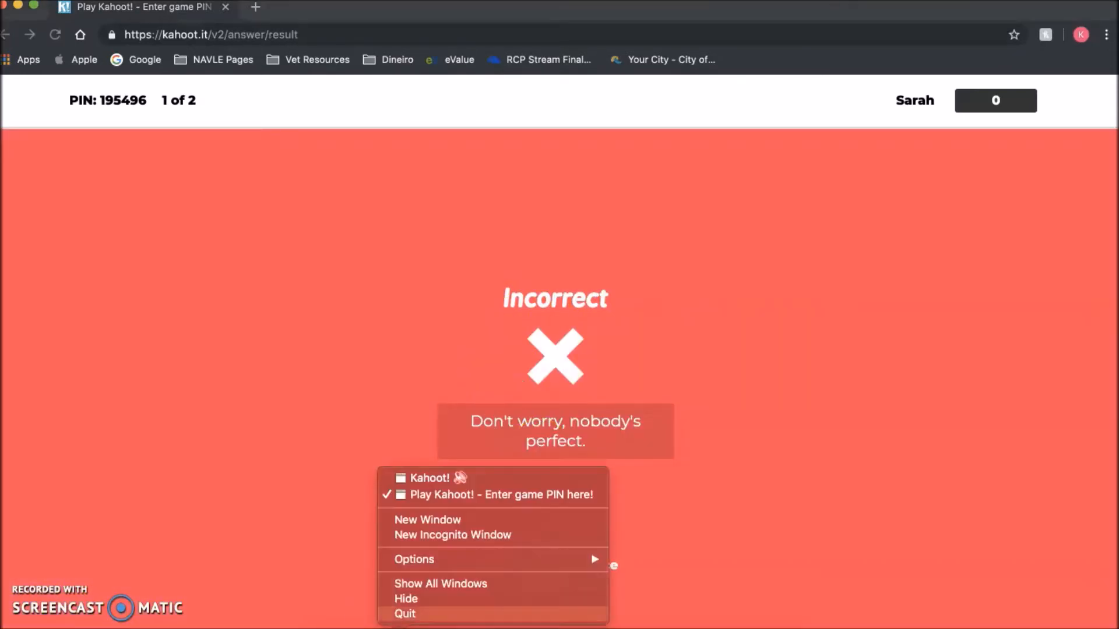
pyautogui.click(473, 481)
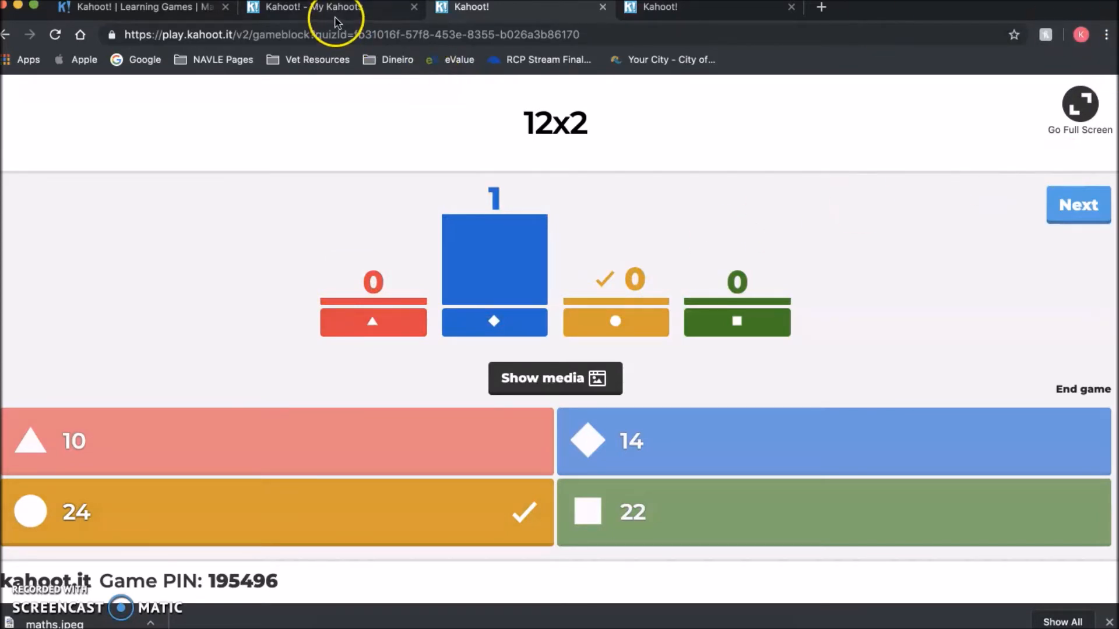
pyautogui.click(305, 12)
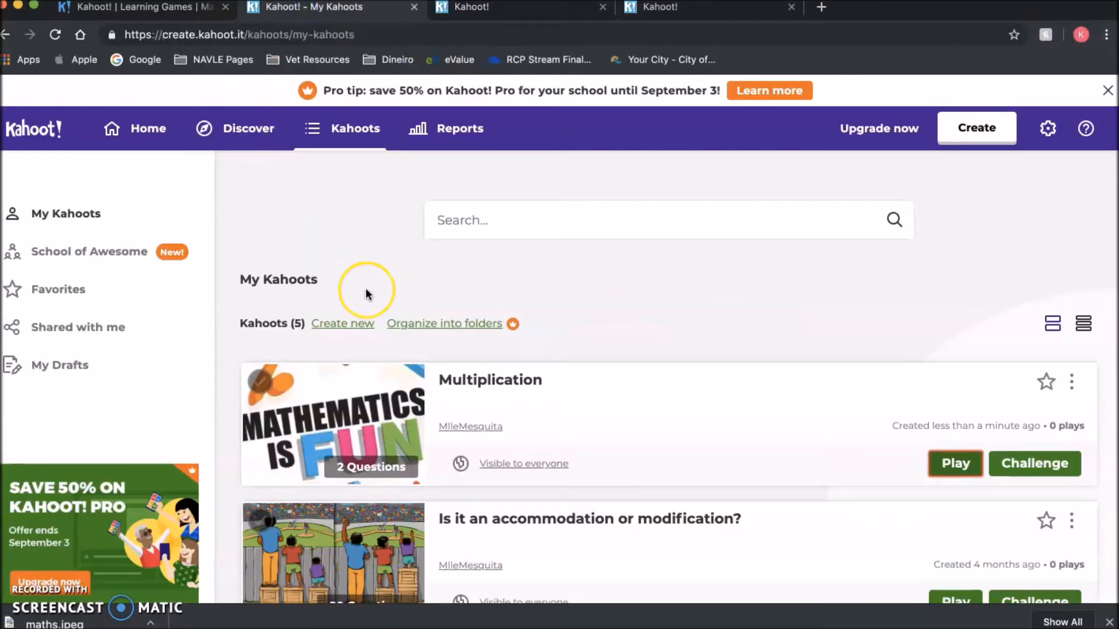
# - Search Discover for 'multiplication' and scroll through the 280,543 public kahoots found
pyautogui.click(243, 137)
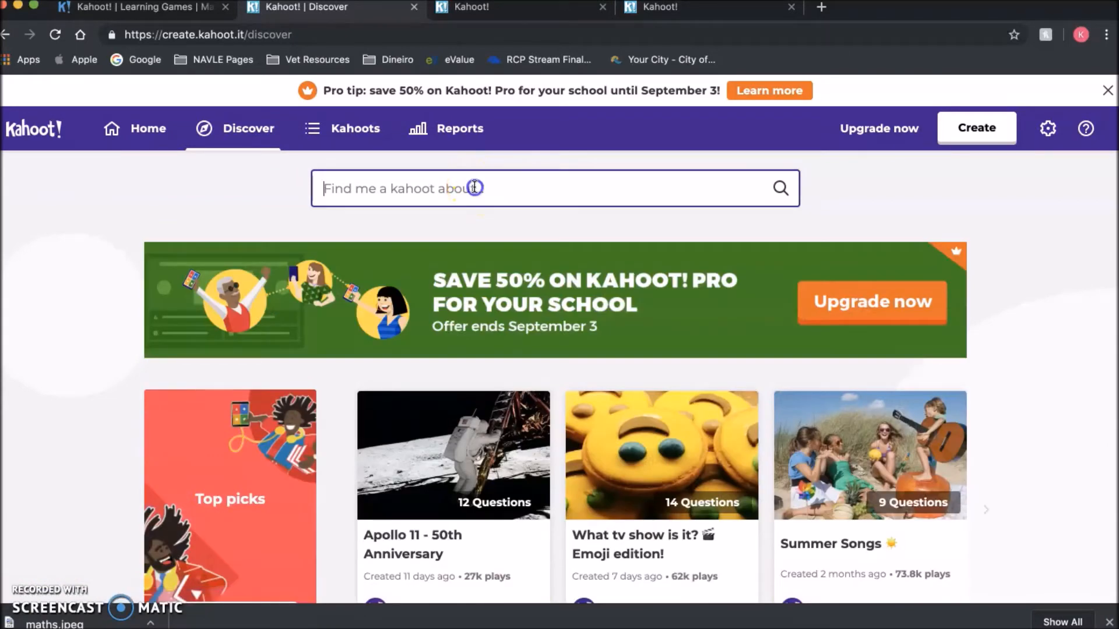
pyautogui.write('multiplication')
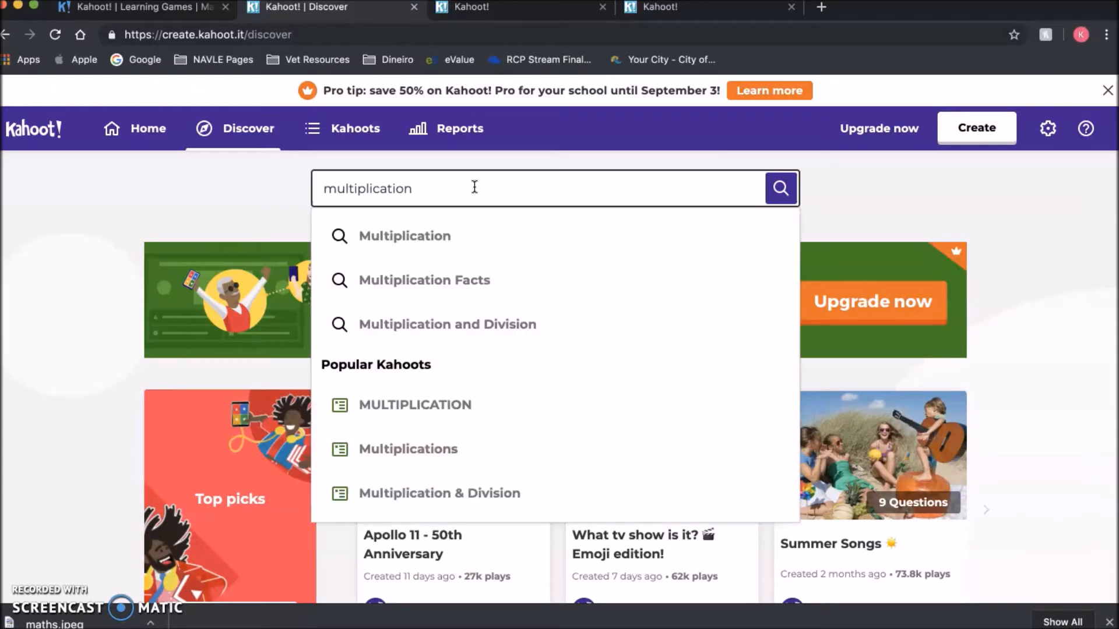
pyautogui.press('Return')
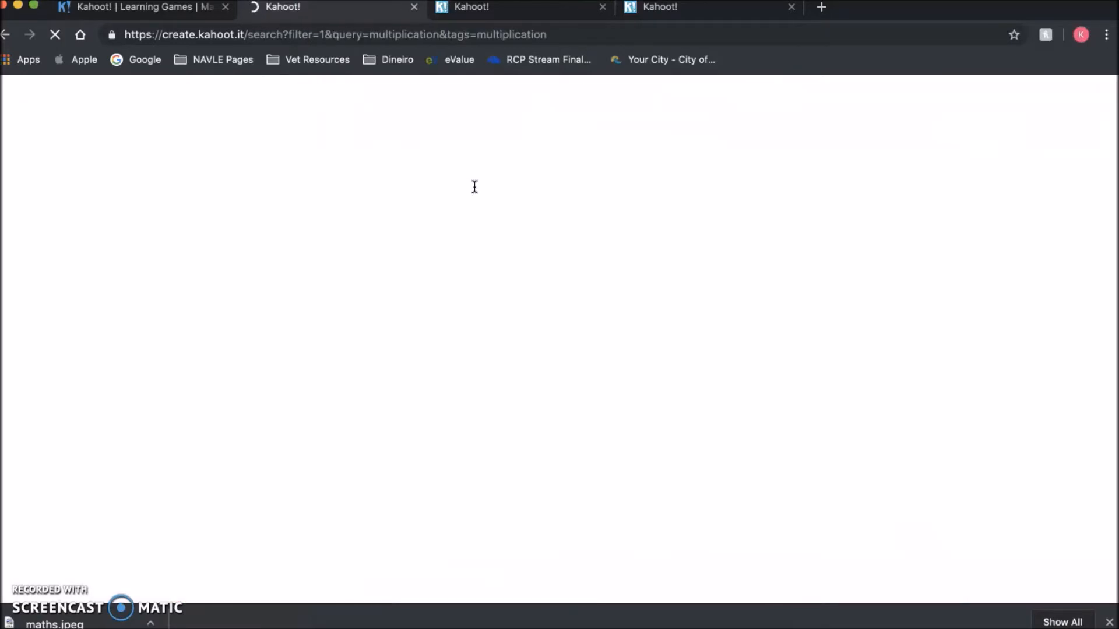
pyautogui.scroll(-5, 432, 413)
pyautogui.scroll(-10, 431, 413)
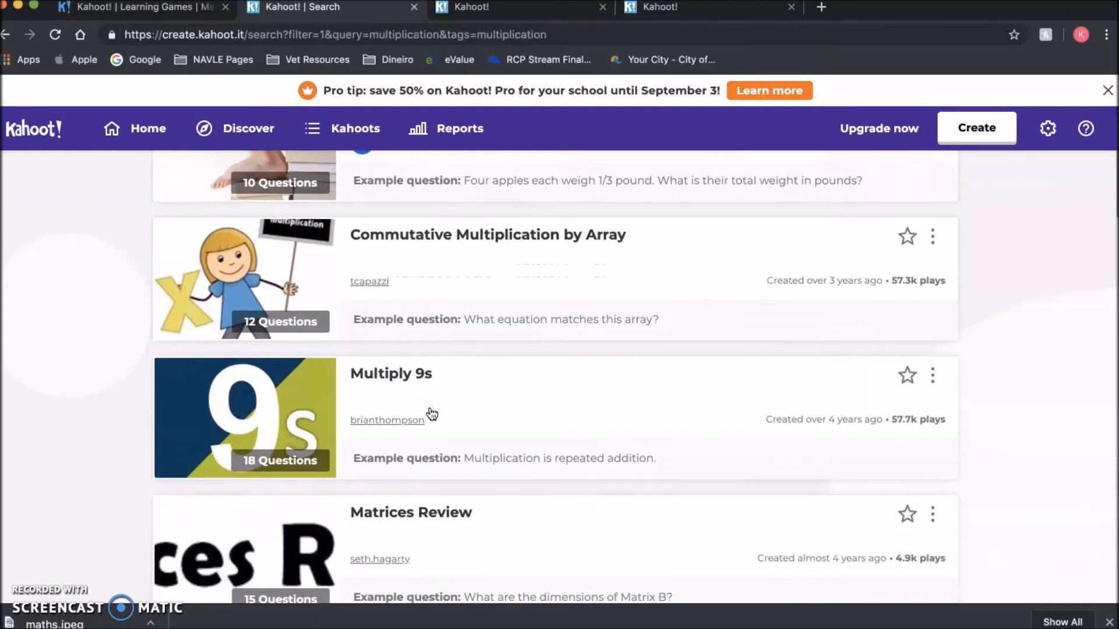
pyautogui.scroll(-9, 431, 414)
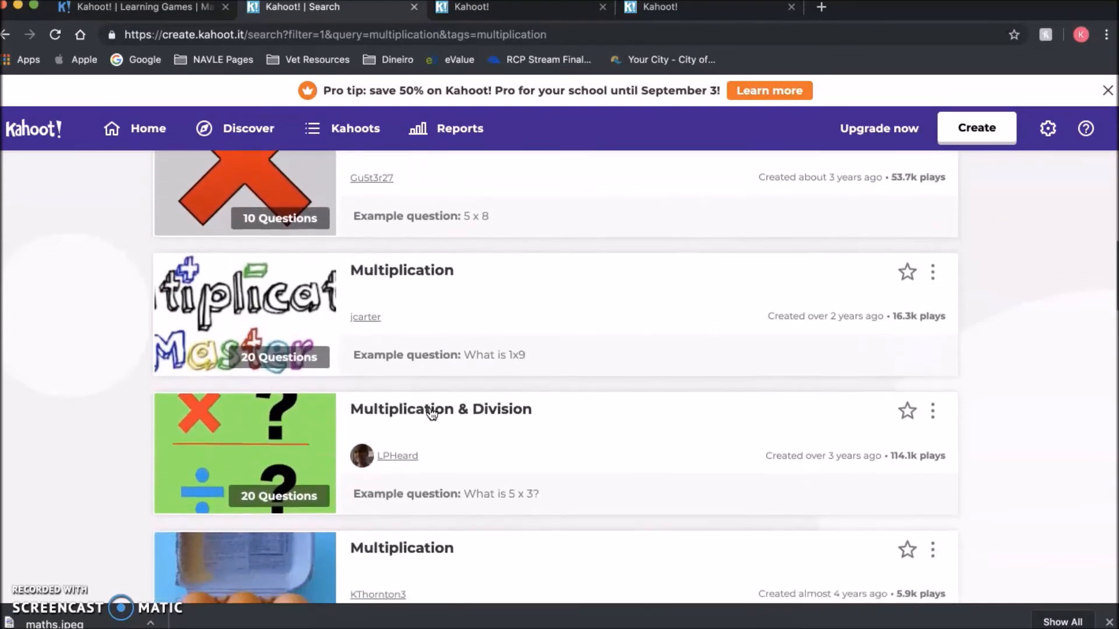
pyautogui.scroll(-3, 431, 414)
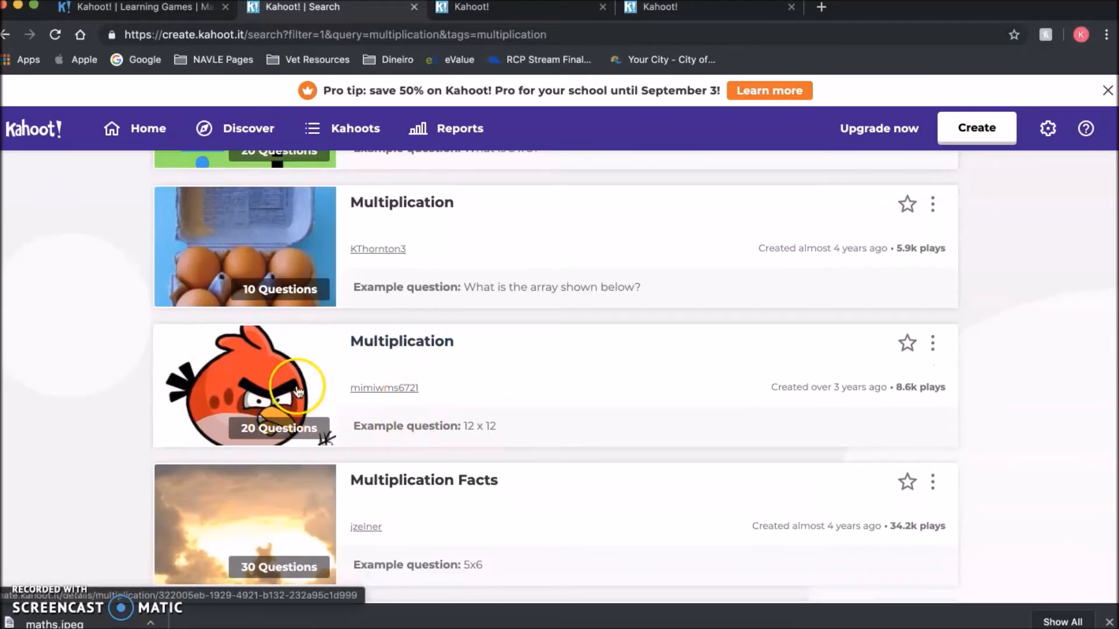
# - Preview the Angry Birds Multiplication kahoot's details, then return to the search results
pyautogui.click(259, 383)
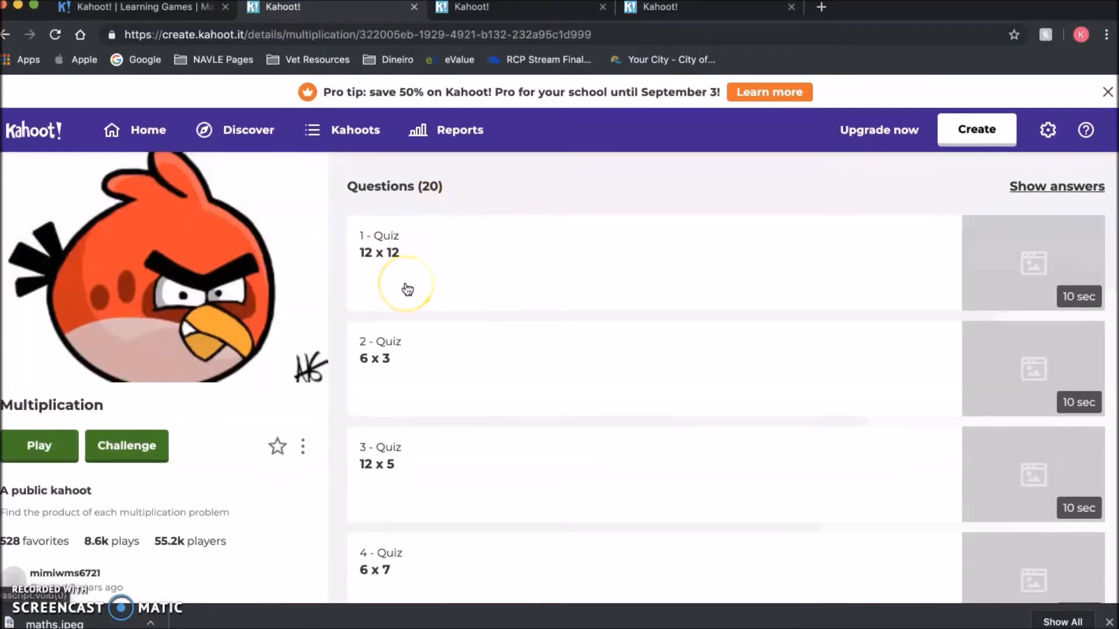
pyautogui.scroll(-5, 408, 289)
pyautogui.scroll(-8, 408, 289)
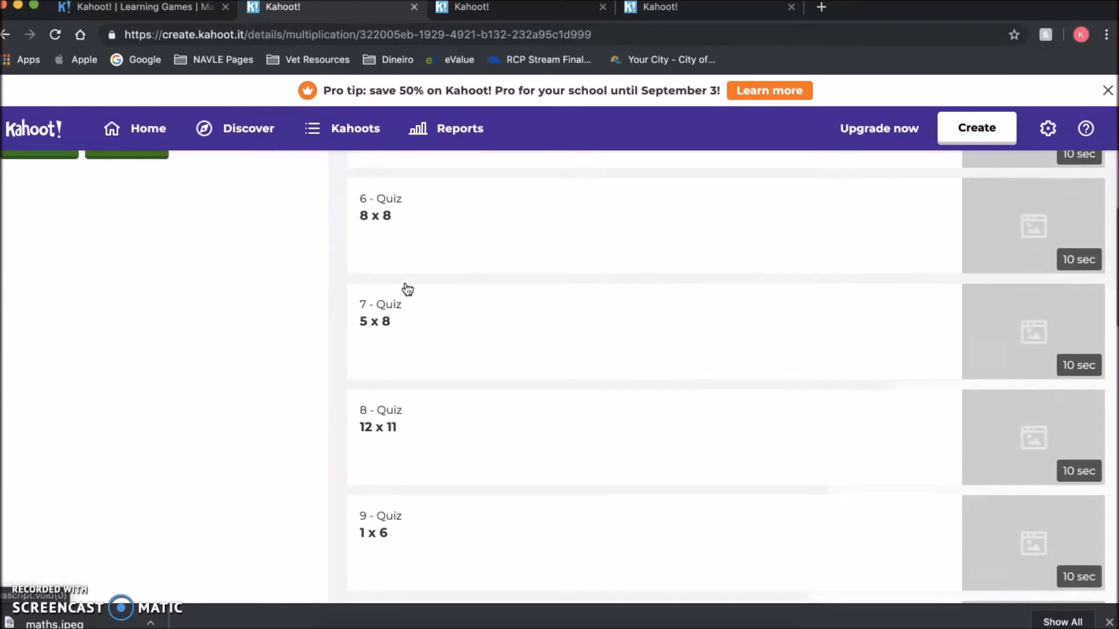
pyautogui.scroll(-3, 407, 289)
pyautogui.scroll(12, 408, 289)
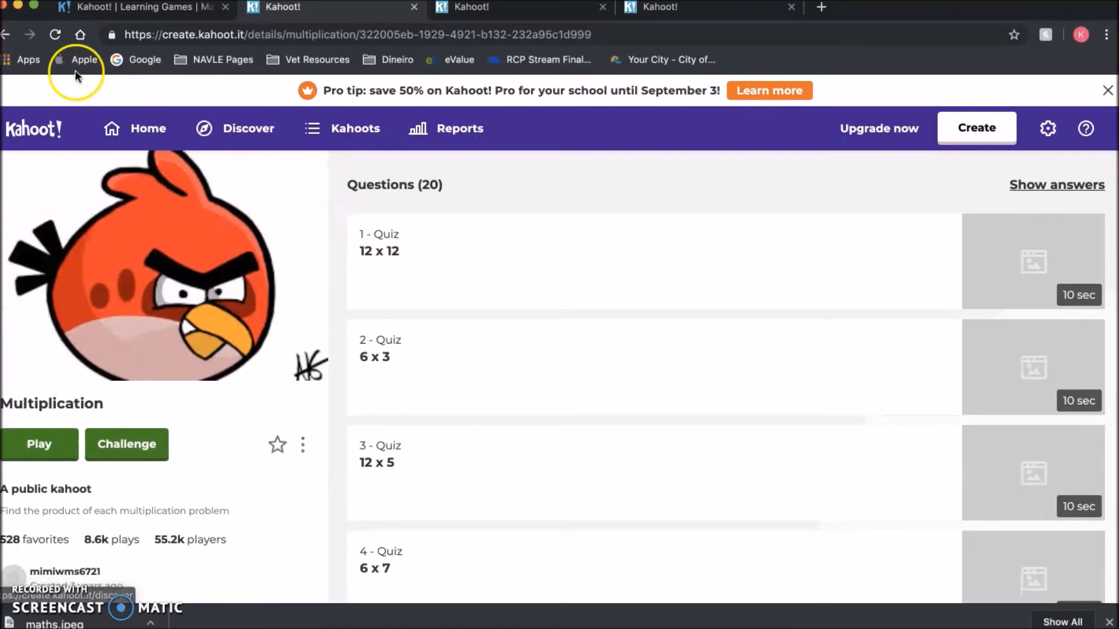
pyautogui.click(7, 35)
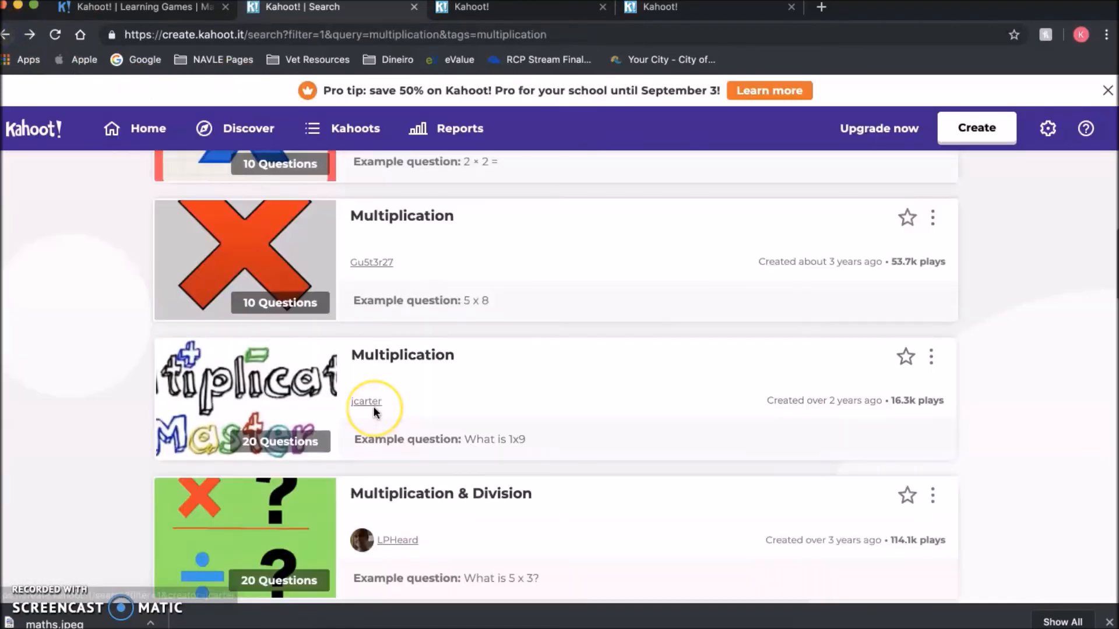
# - Open the 20-question Multiplication kahoot with the 5x2 cover and host it in Classic mode
pyautogui.scroll(-7, 373, 411)
pyautogui.scroll(-14, 373, 411)
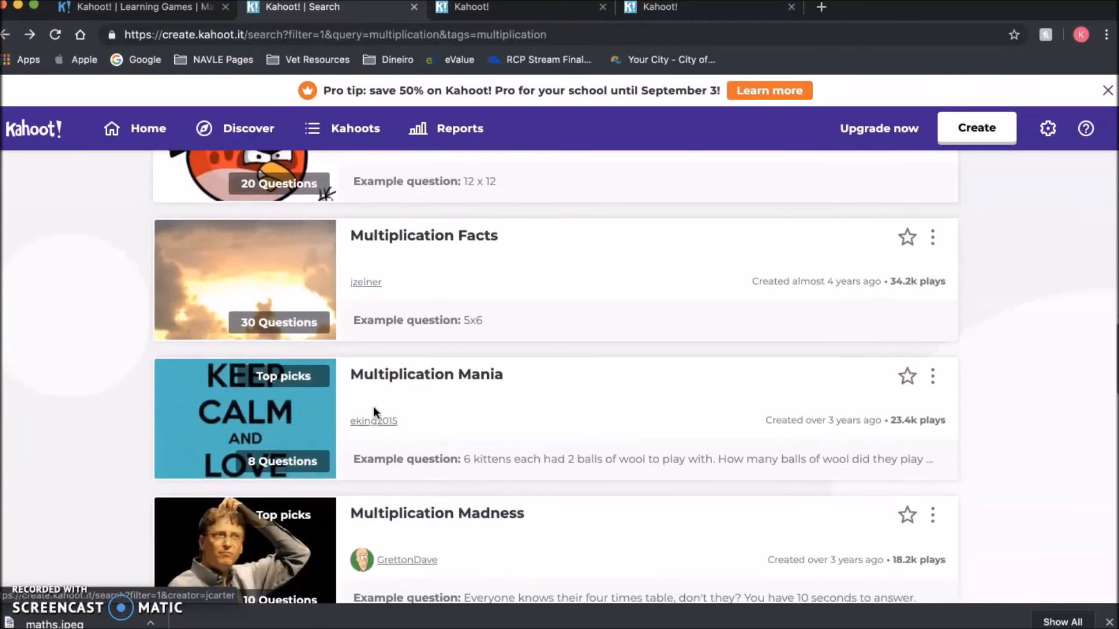
pyautogui.scroll(-6, 372, 406)
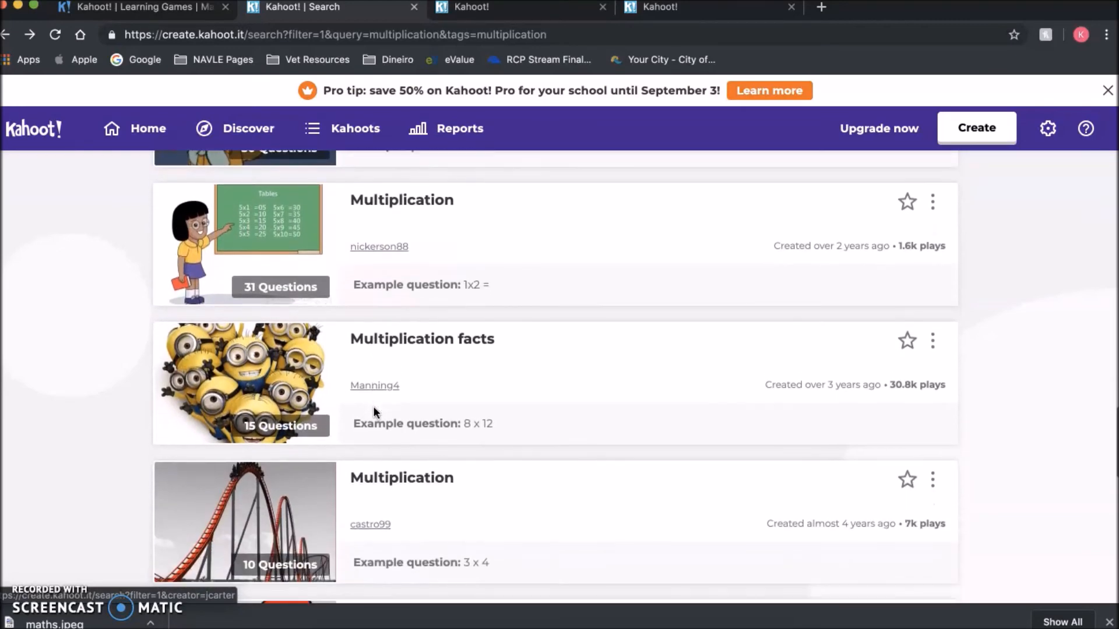
pyautogui.scroll(-3, 373, 407)
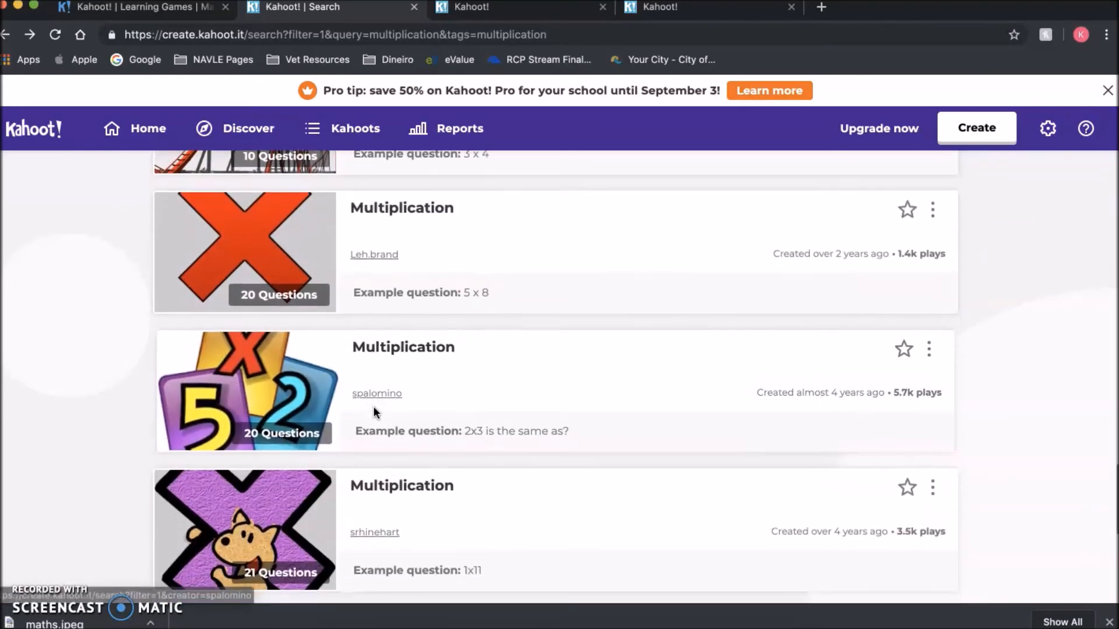
pyautogui.click(286, 376)
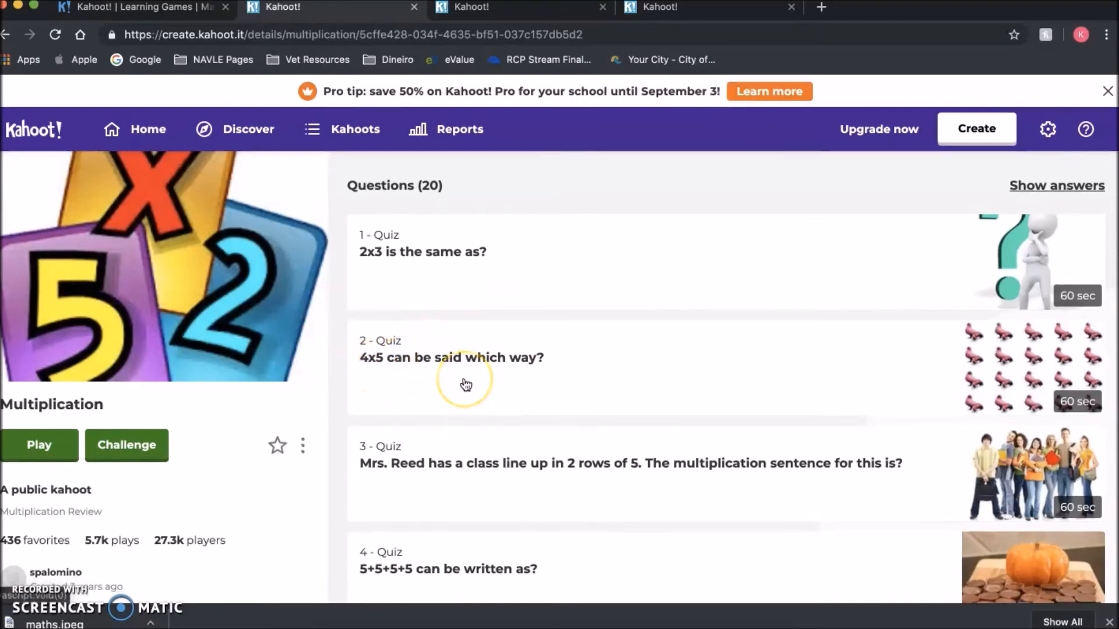
pyautogui.scroll(-4, 464, 384)
pyautogui.scroll(-8, 695, 435)
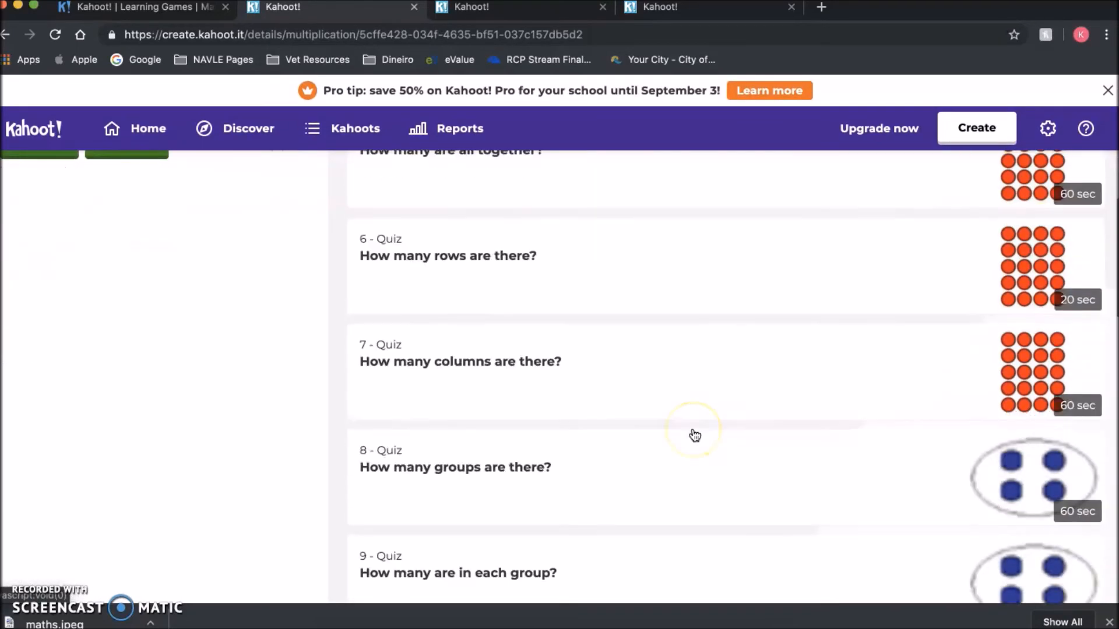
pyautogui.scroll(13, 695, 435)
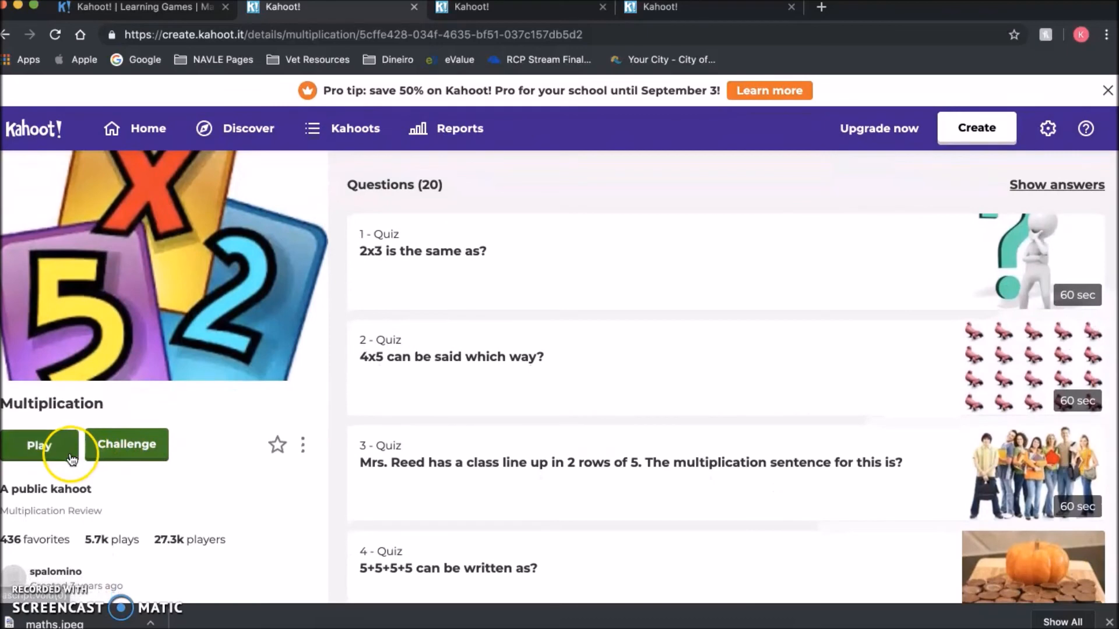
pyautogui.click(71, 455)
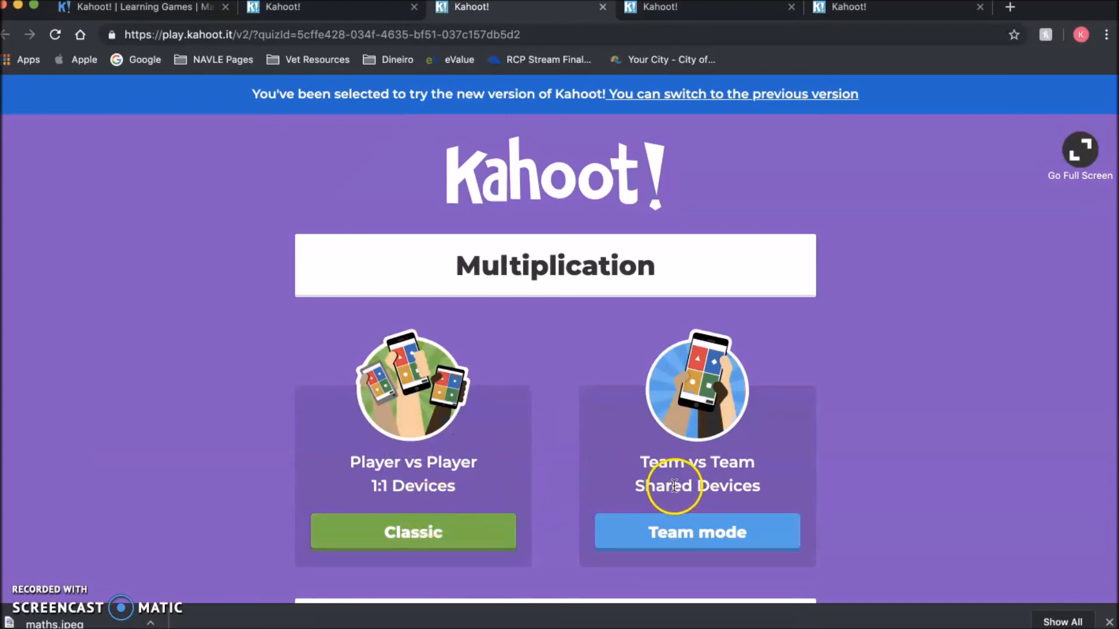
pyautogui.click(463, 527)
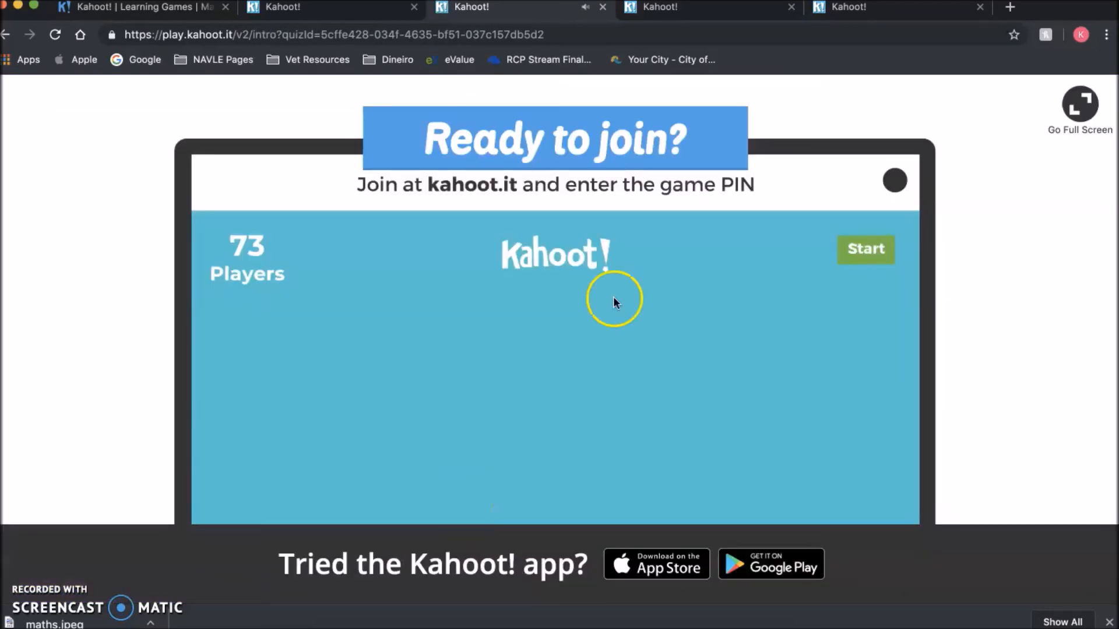